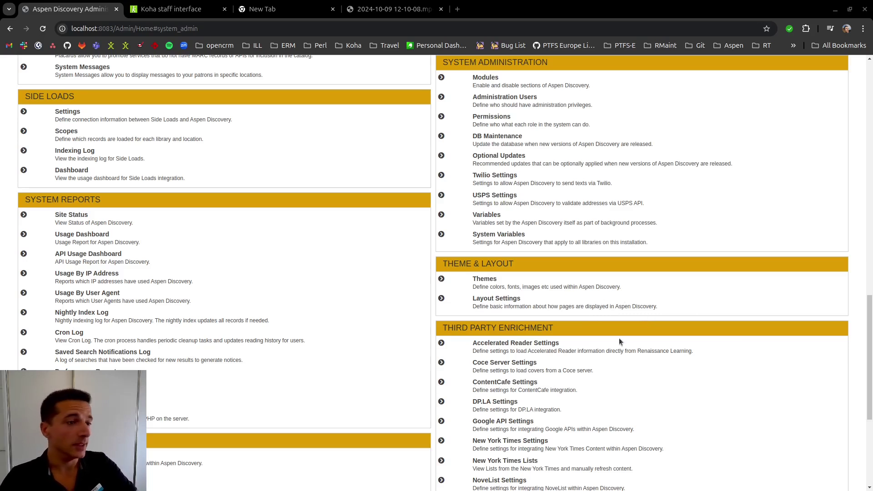
Step: Tick Enabled for the Community module, save it, and expand Community Engagement in the sidebar
key(ctrl+f)
text(modules)
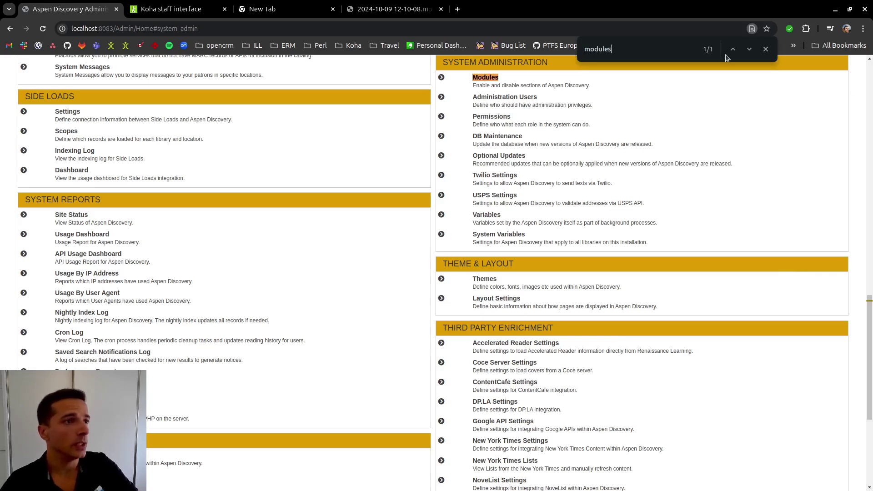
click(485, 79)
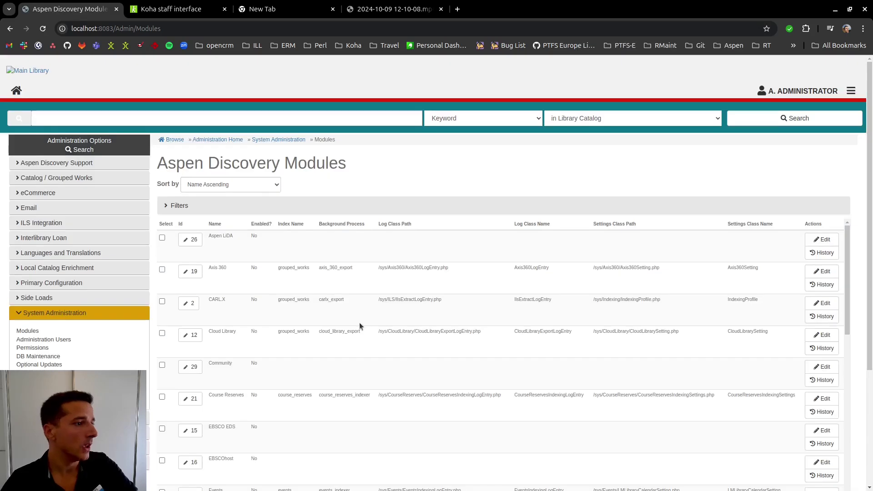
click(194, 367)
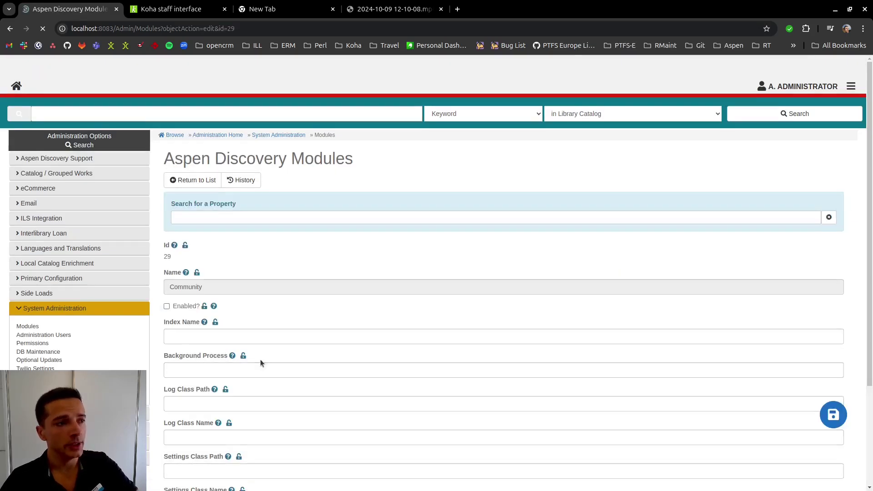
click(189, 313)
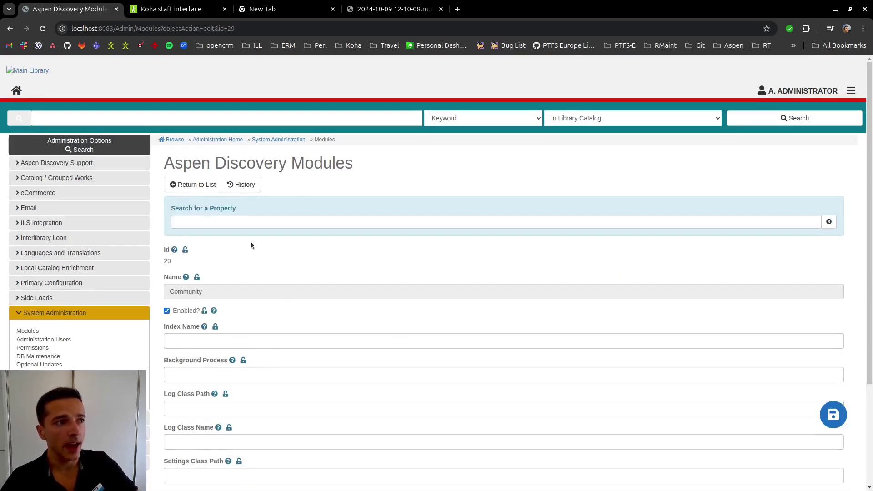
scroll(253, 249, down, 3)
click(203, 395)
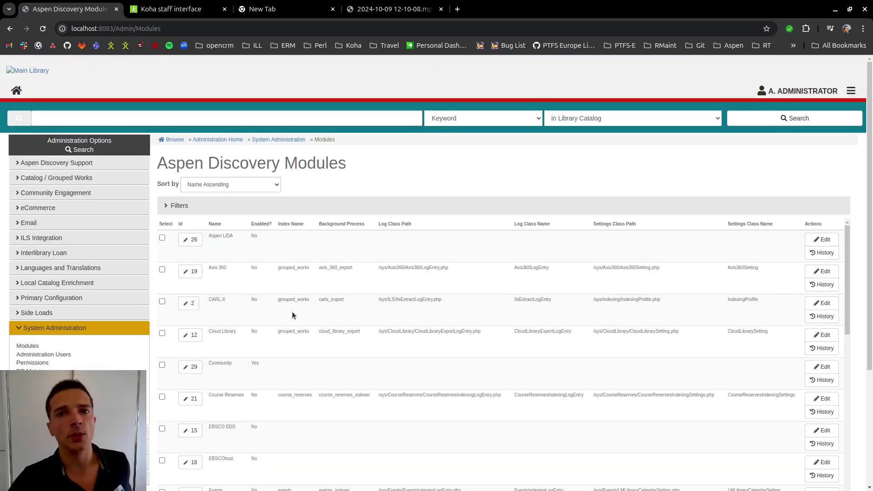
click(84, 193)
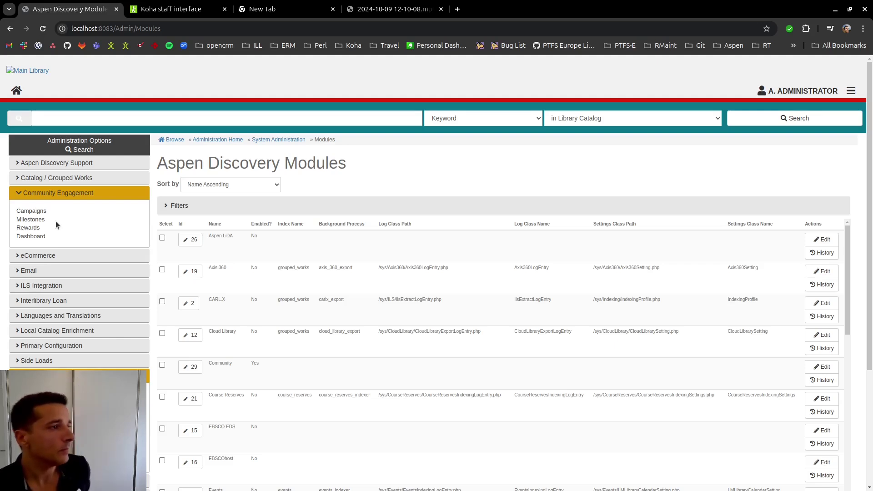
Step: Add a new reward named 'store voucher', keep the Physical reward type, and save it
click(27, 228)
click(319, 205)
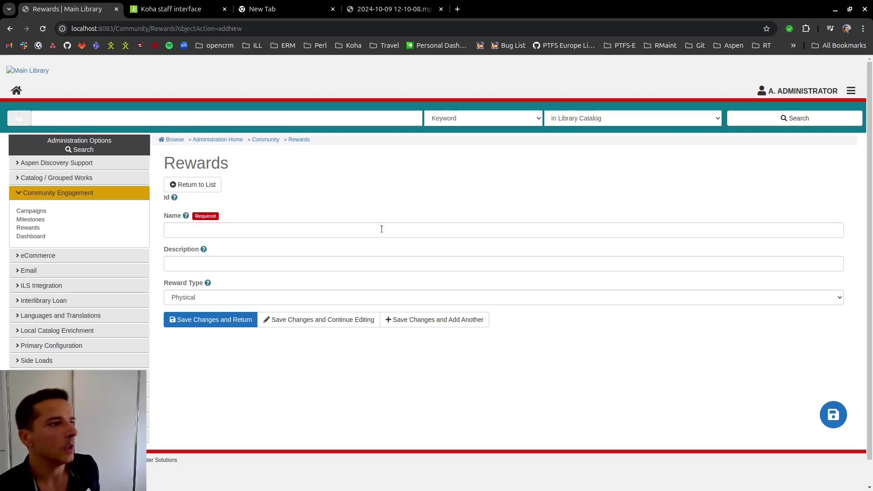
click(401, 229)
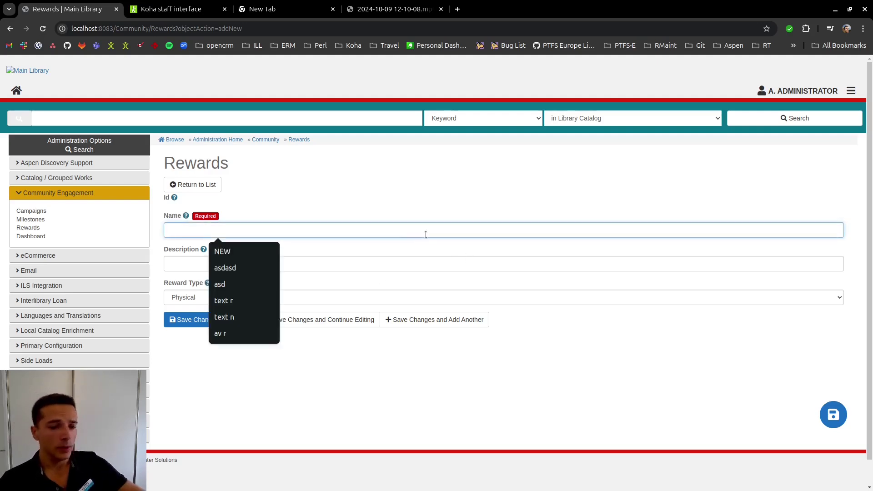
text(store voucher)
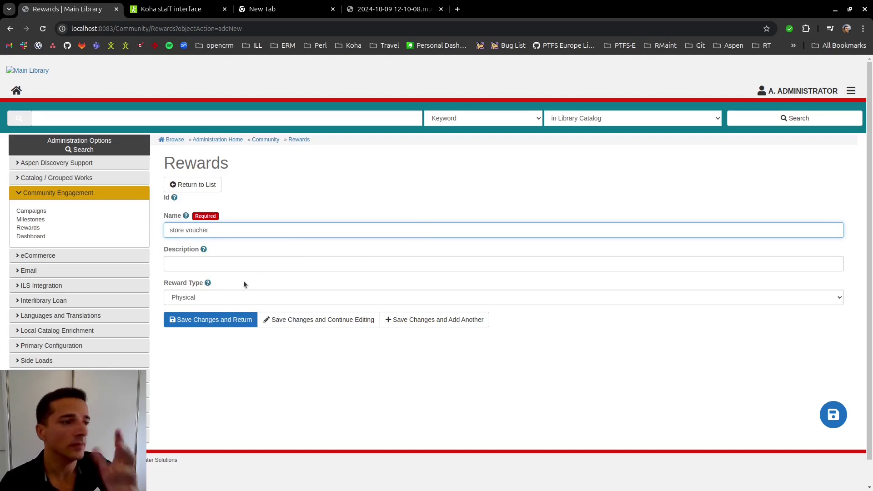
click(227, 302)
click(231, 345)
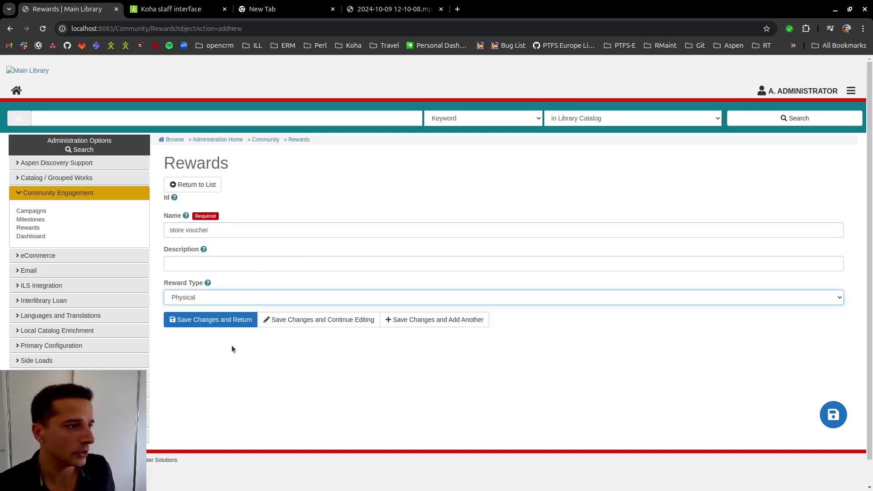
click(230, 321)
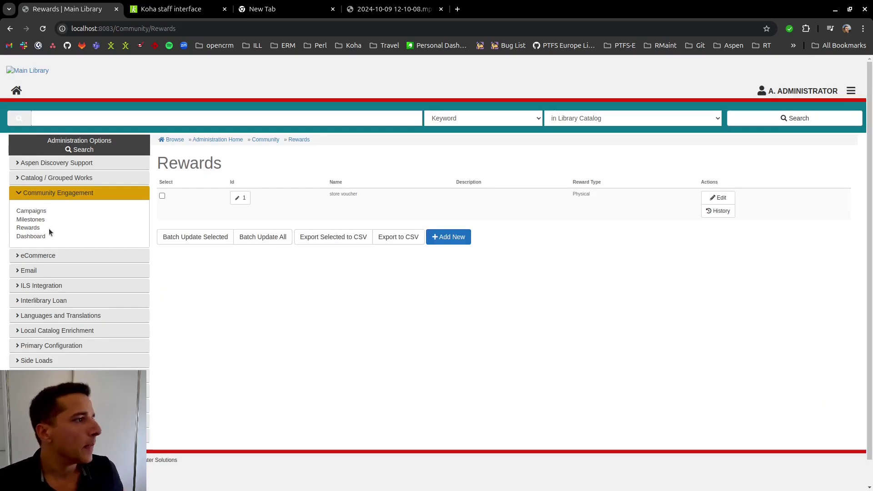
Step: Start a new milestone named 'Checkout 5 music titles' triggered by Checkout
click(31, 219)
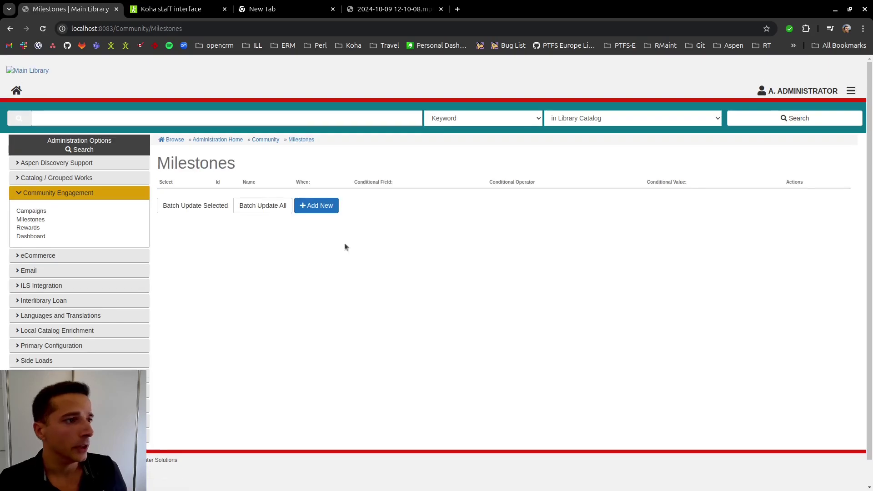
click(326, 206)
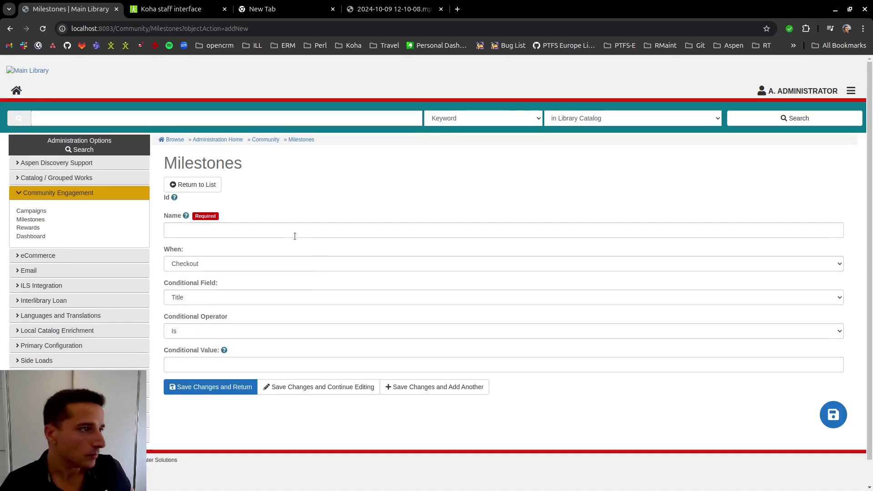
click(298, 229)
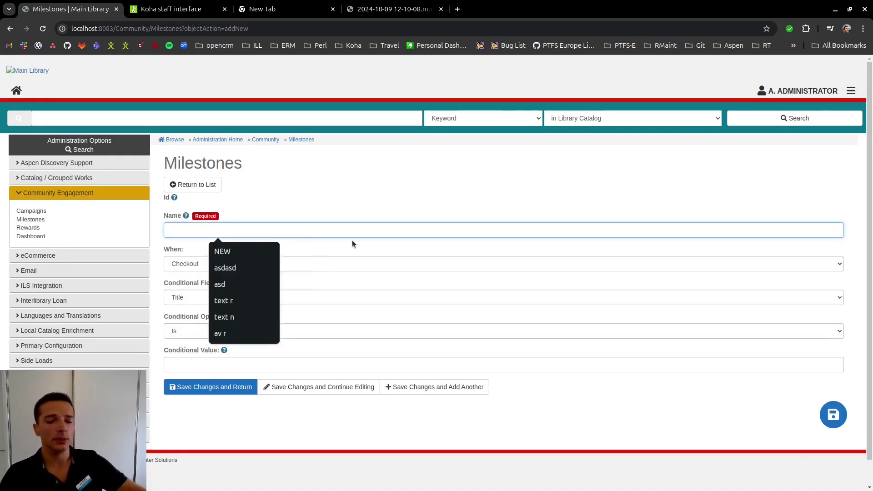
text(Checkout )
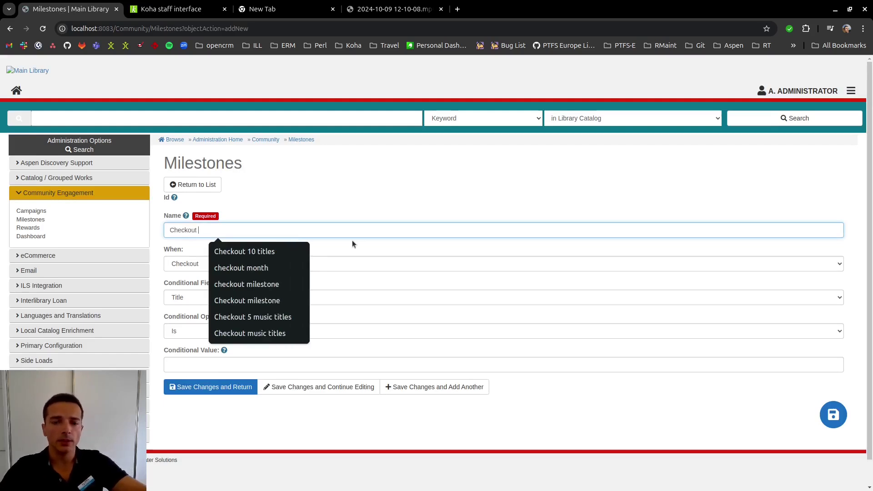
text(5 musi)
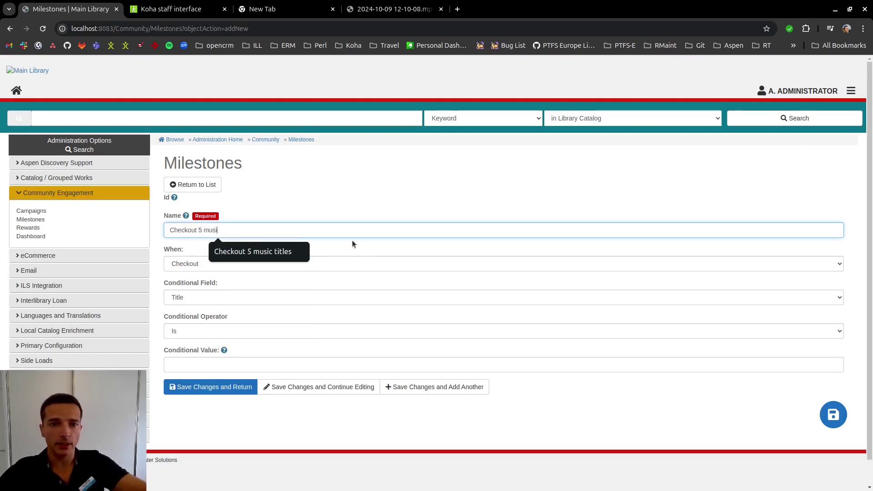
key(Down)
key(Tab)
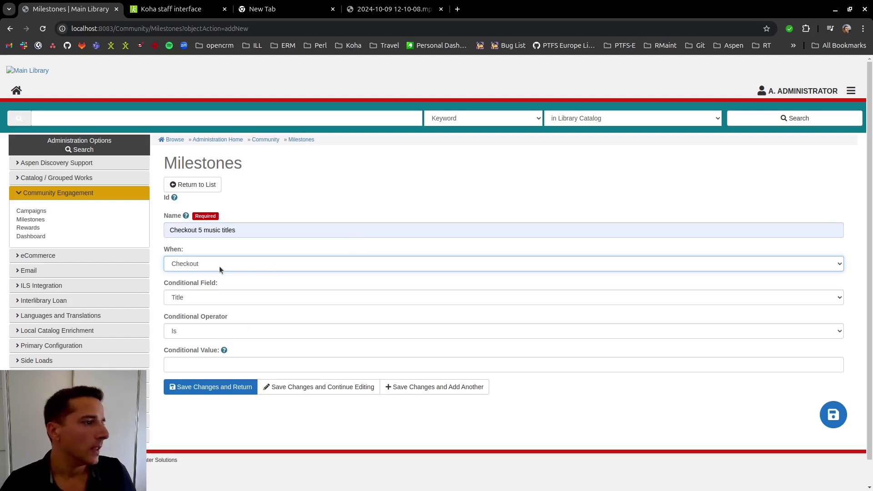
Step: Set the milestone condition to Subject Is Like 'music' and save it
click(237, 296)
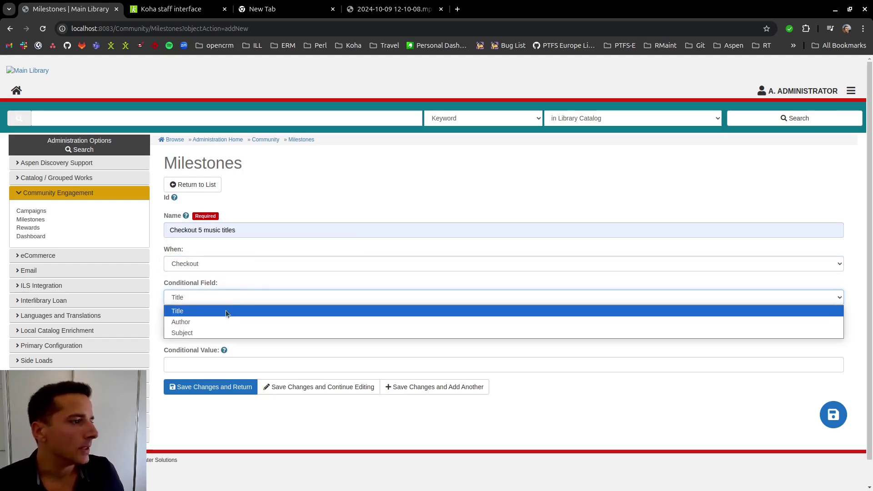
click(231, 333)
click(240, 337)
click(226, 353)
click(236, 364)
click(240, 385)
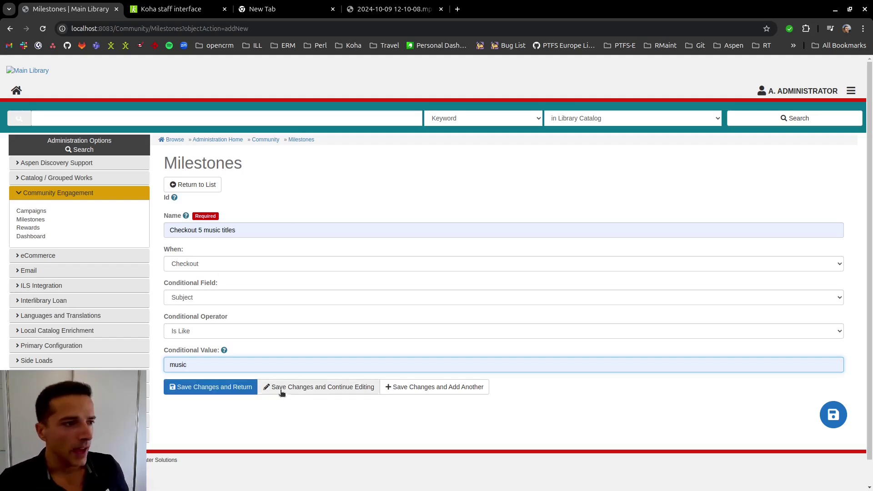
click(210, 387)
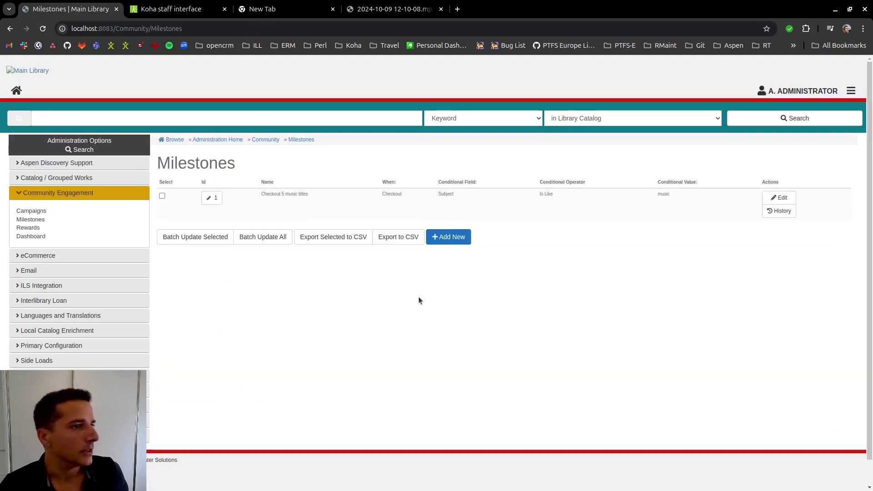
Step: Start a new campaign named 'Music month' with description 'Celebrating music'
click(37, 211)
click(324, 207)
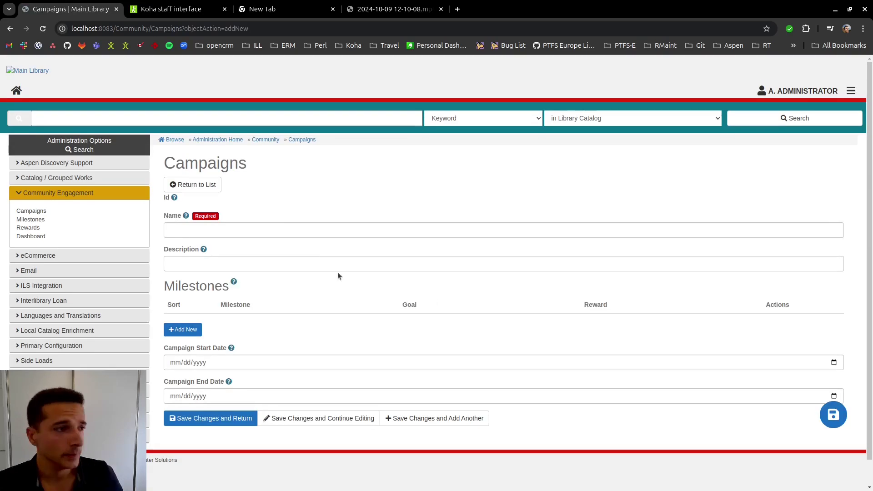
click(302, 233)
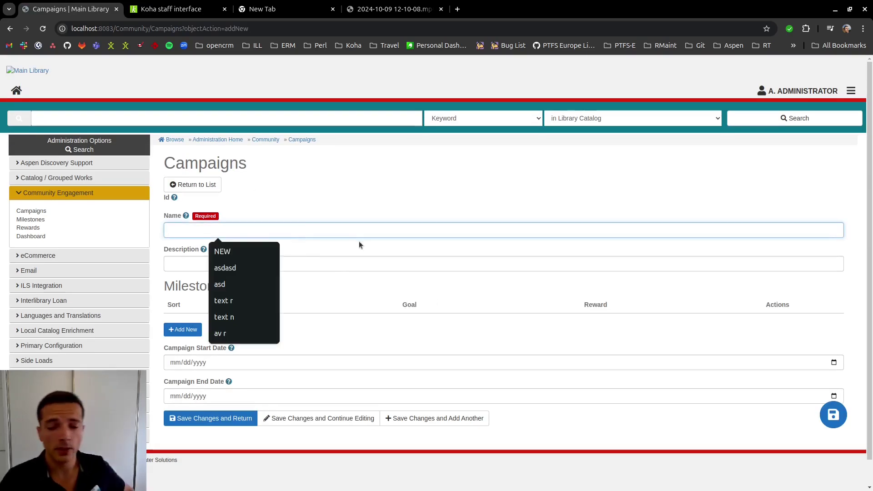
text(Music month)
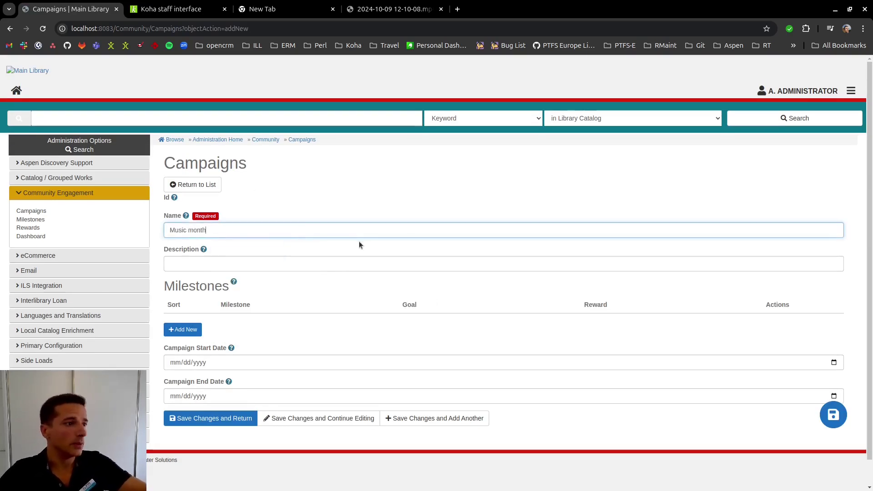
click(365, 269)
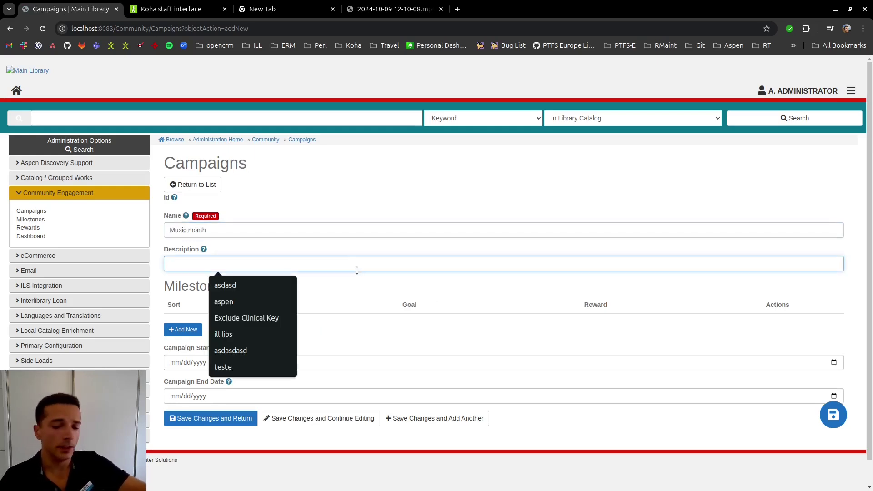
text(Cele)
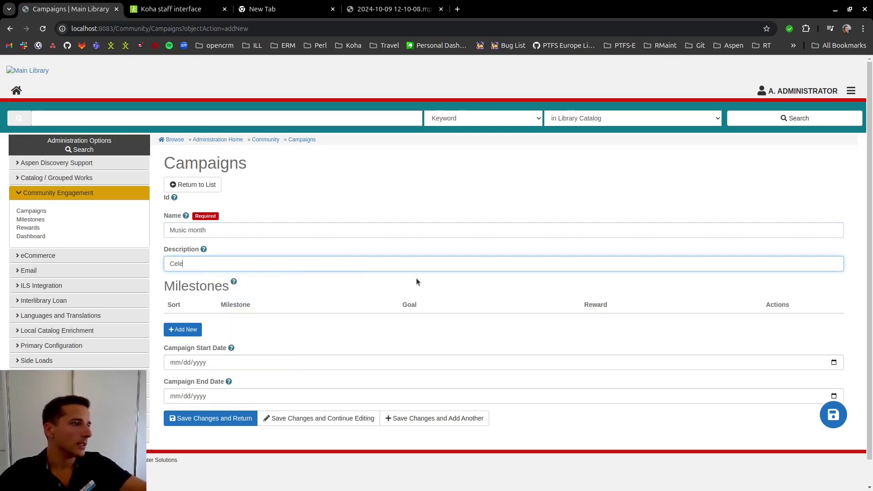
text(brating music)
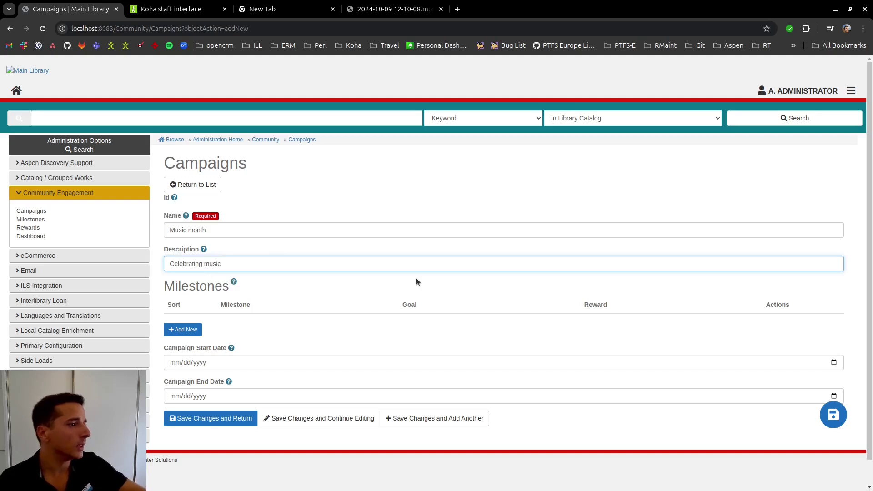
Step: Add the milestone row with goal 5 and the store voucher reward
click(182, 329)
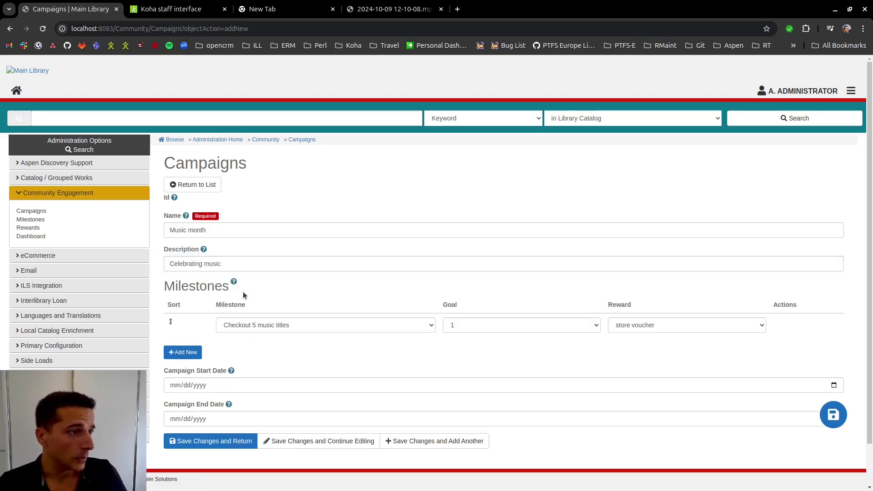
click(451, 325)
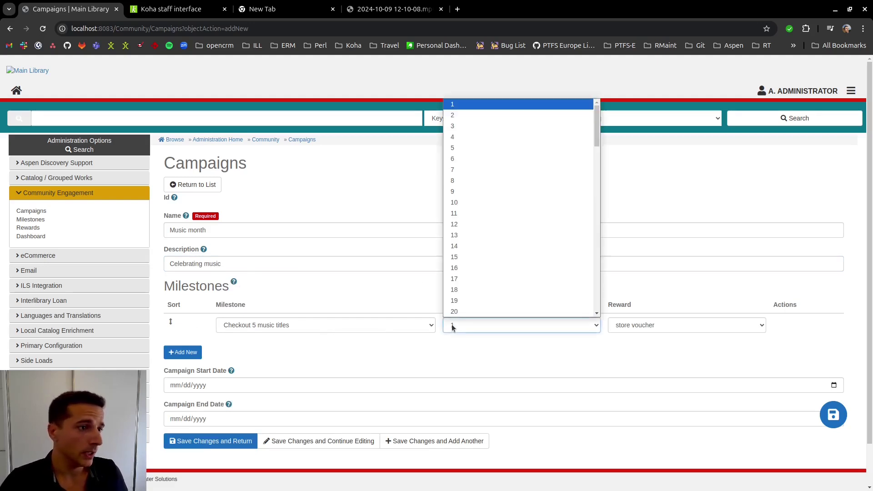
click(478, 148)
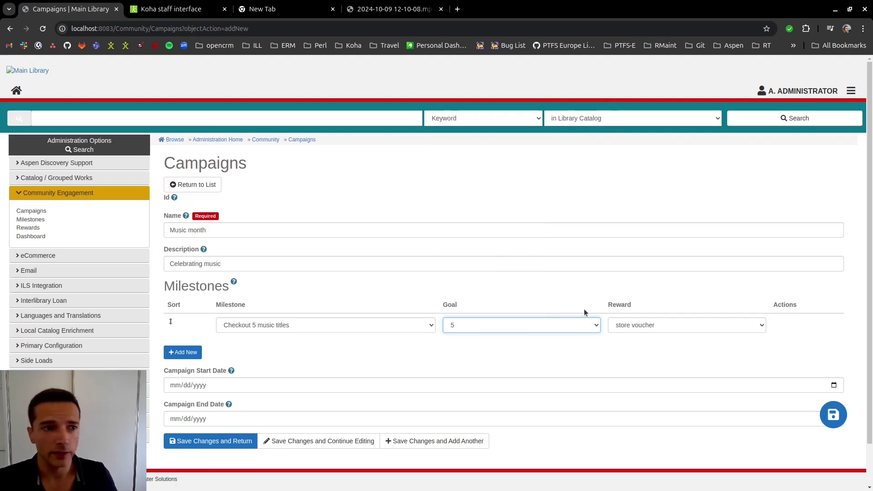
click(668, 319)
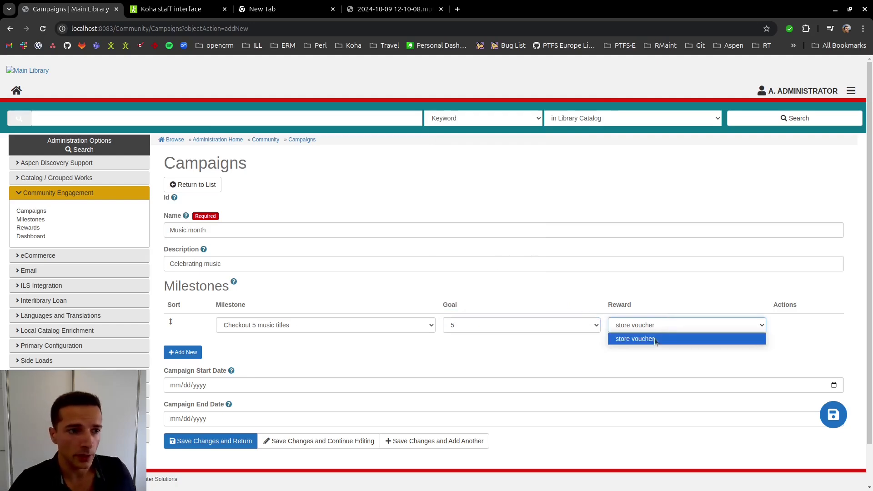
click(788, 339)
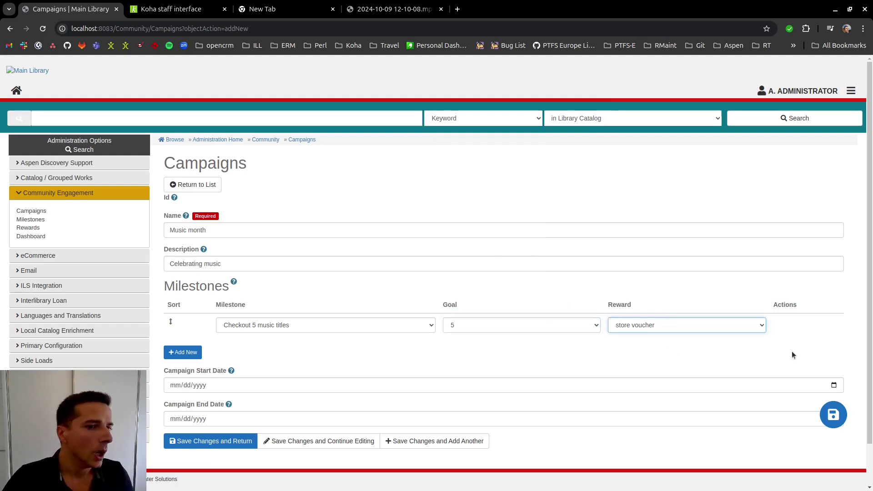
Step: Set the campaign to run 10/01/2024 to 10/31/2024 and save it
click(821, 385)
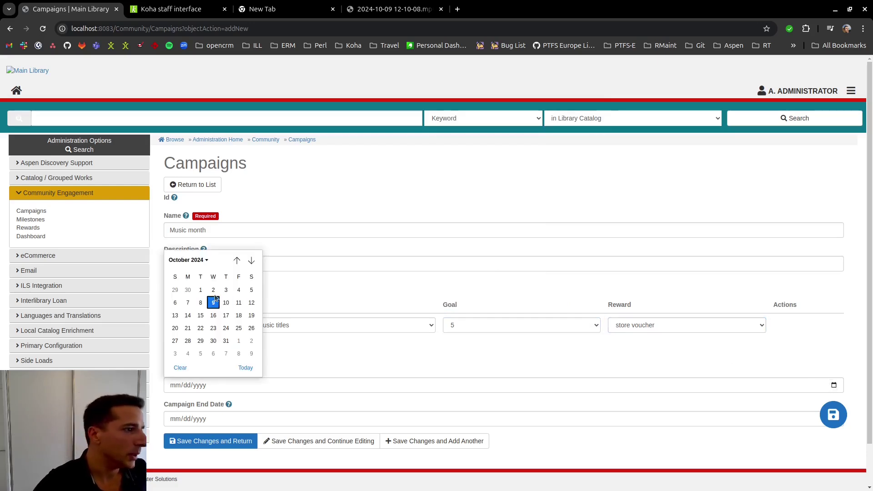
click(201, 290)
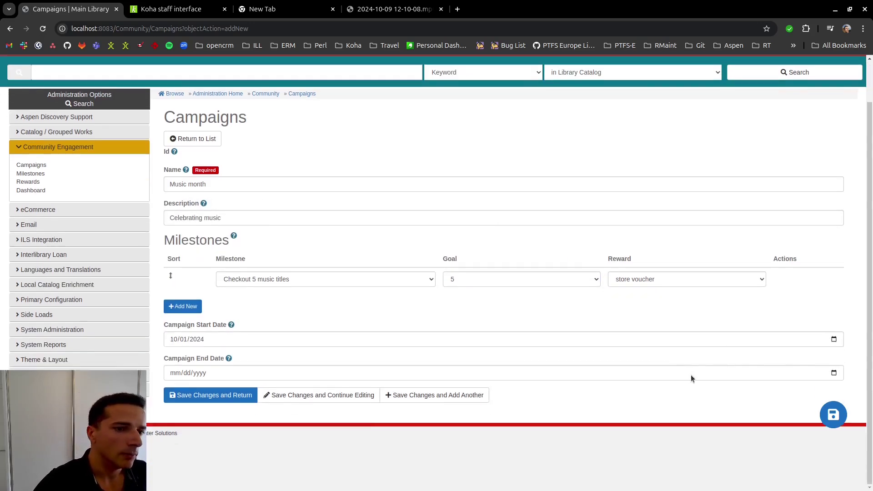
scroll(637, 363, down, 1)
click(833, 371)
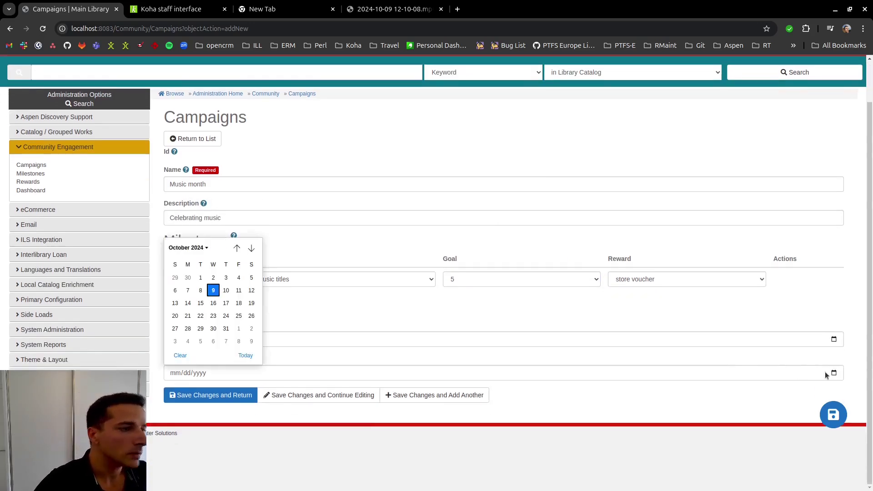
click(227, 329)
click(215, 396)
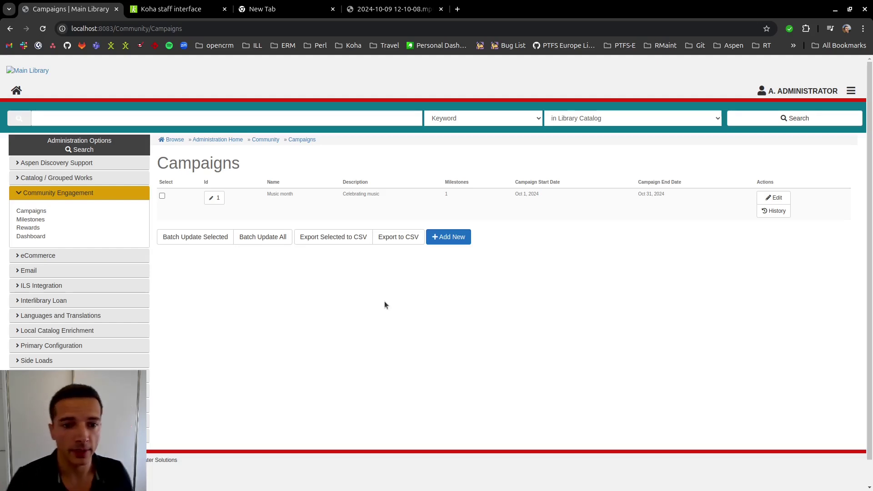
Step: Masquerade as the patron by entering their library card number
click(786, 92)
click(768, 202)
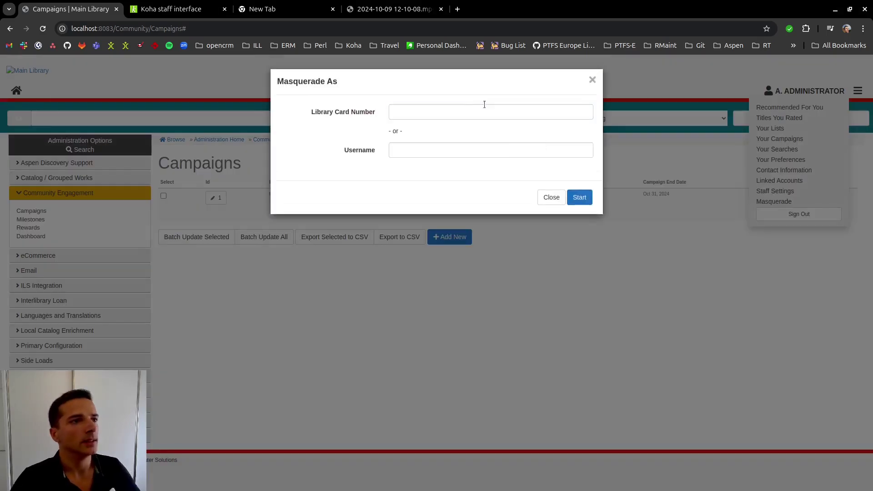
click(479, 110)
text(42)
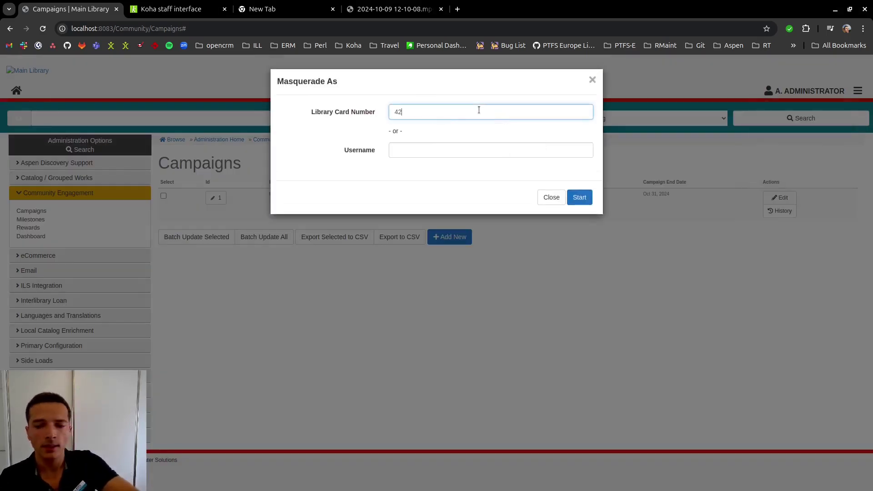
click(576, 196)
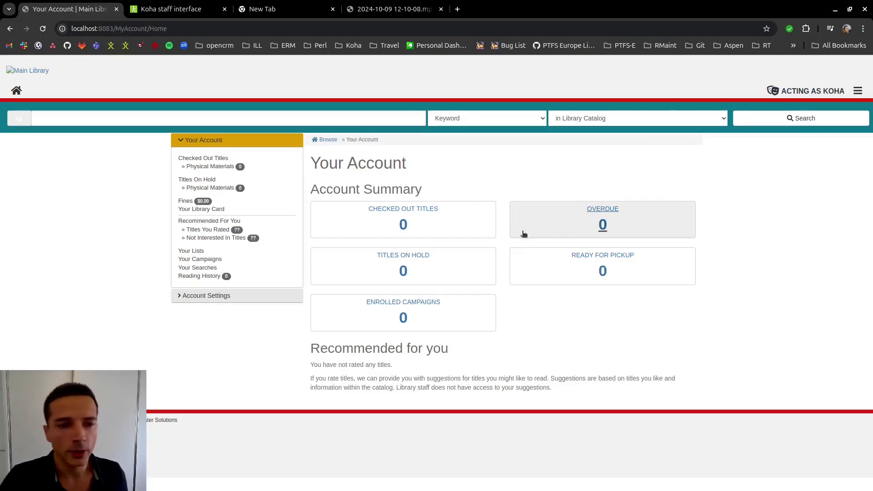
drag(386, 175, 436, 199)
click(436, 198)
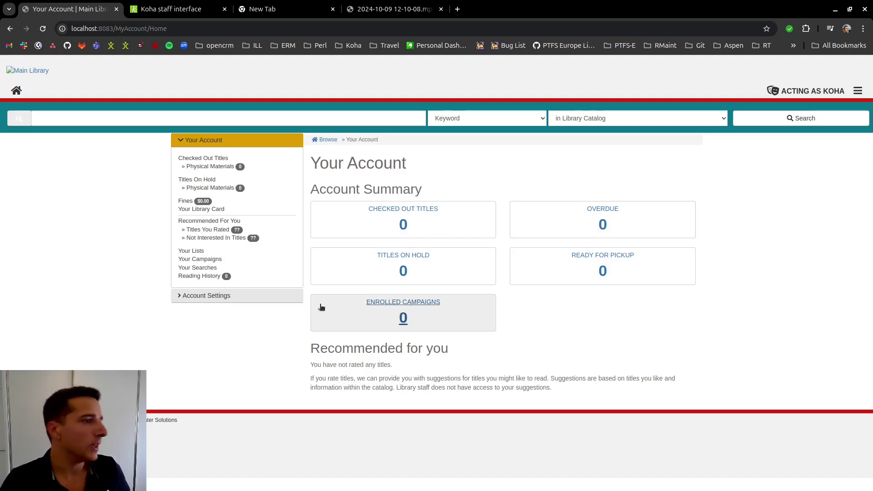
Step: Enrol the patron in the Music month campaign from Your Campaigns
click(201, 259)
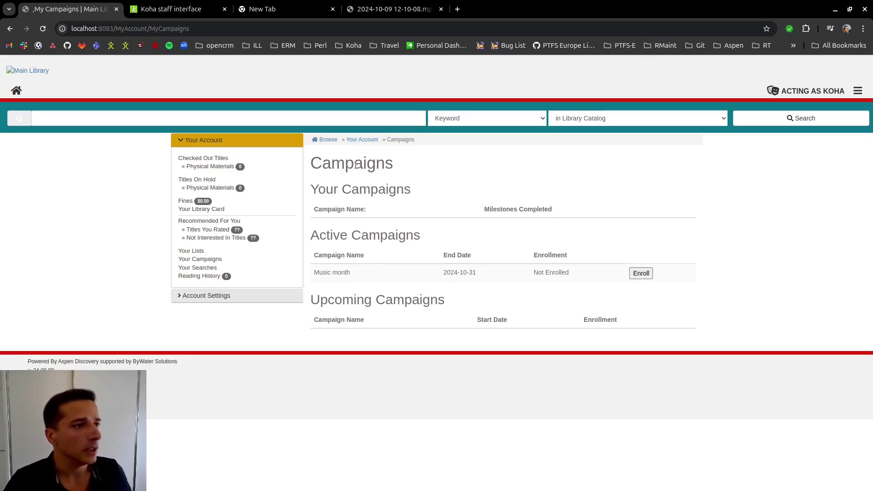
drag(340, 236, 416, 237)
click(377, 273)
drag(315, 272, 586, 275)
click(586, 276)
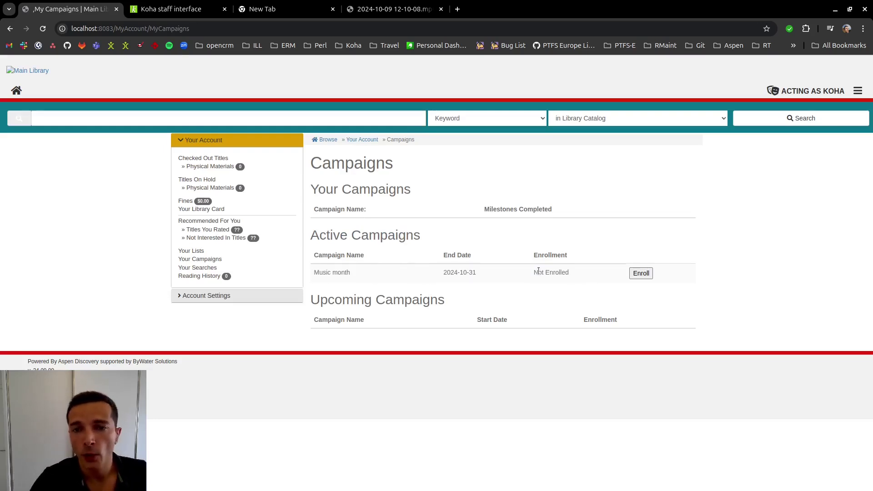
click(644, 274)
click(506, 93)
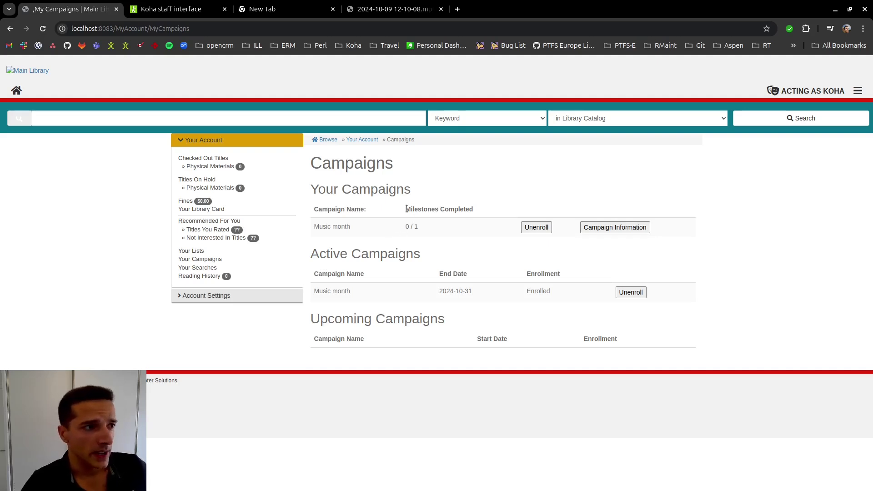
Step: Show Music month's campaign information, with Checkout 5 music titles at 0/5
drag(405, 210, 497, 214)
click(497, 216)
drag(405, 227, 440, 226)
click(439, 227)
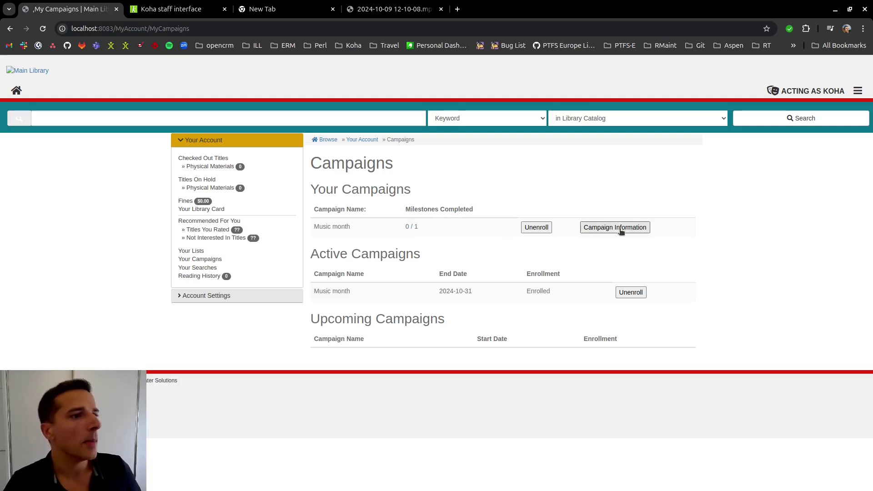
click(621, 229)
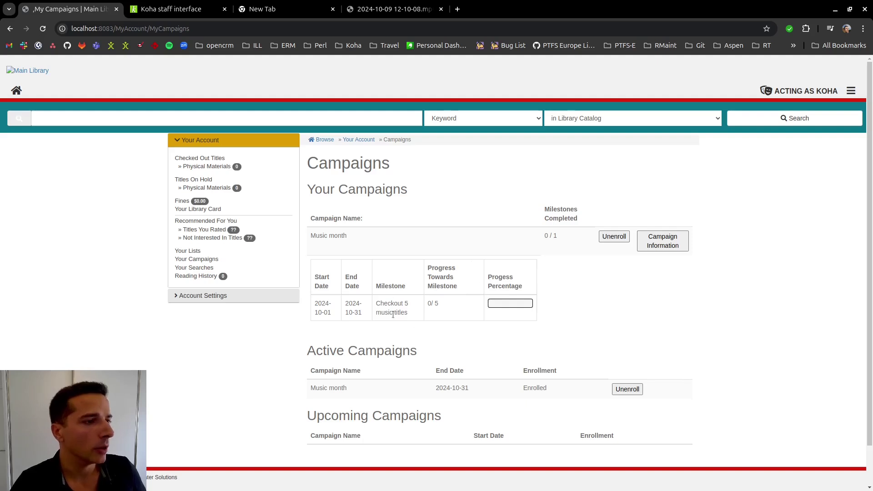
drag(386, 313, 421, 308)
click(421, 307)
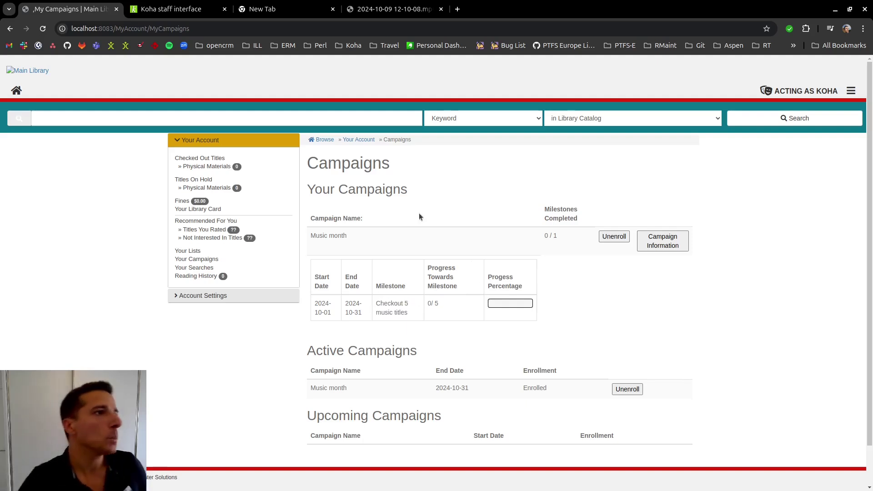
Step: In Koha, search the catalog for 'music' and open the third result's record
click(208, 7)
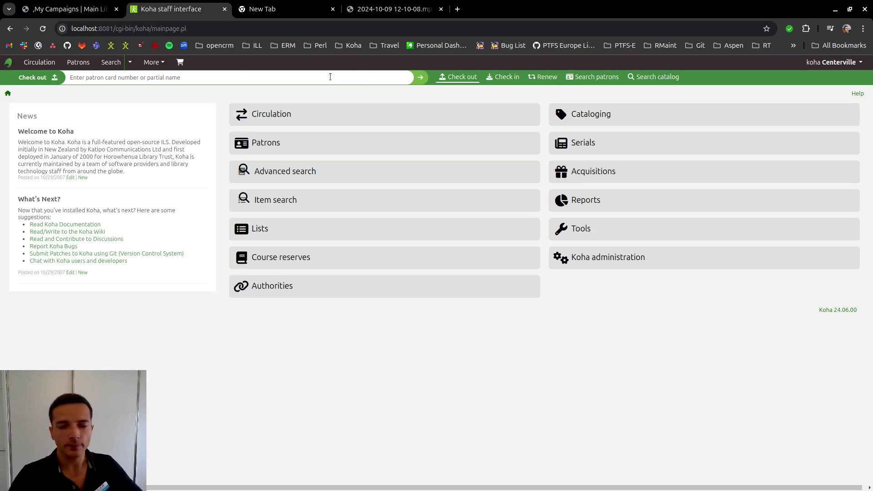
text(music)
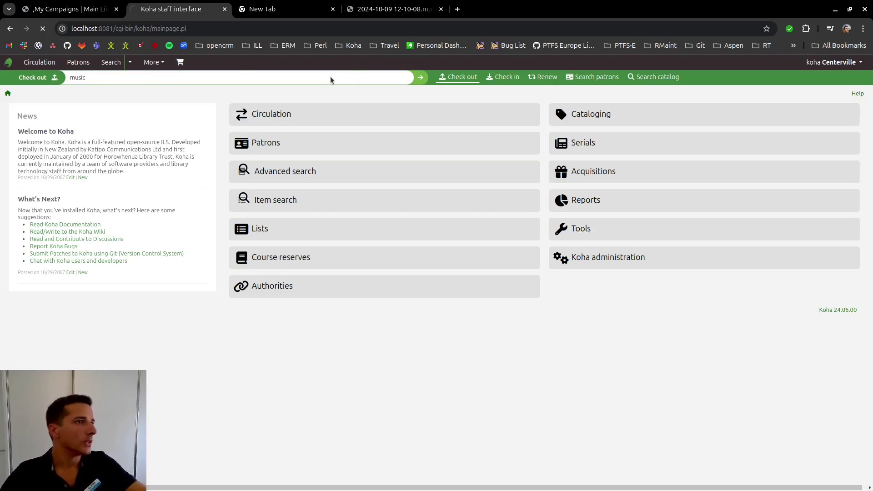
key(Return)
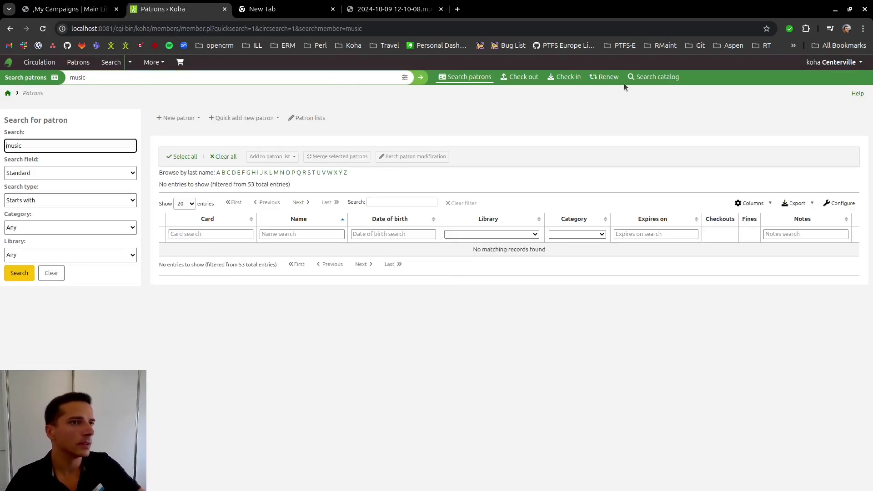
click(627, 81)
key(Return)
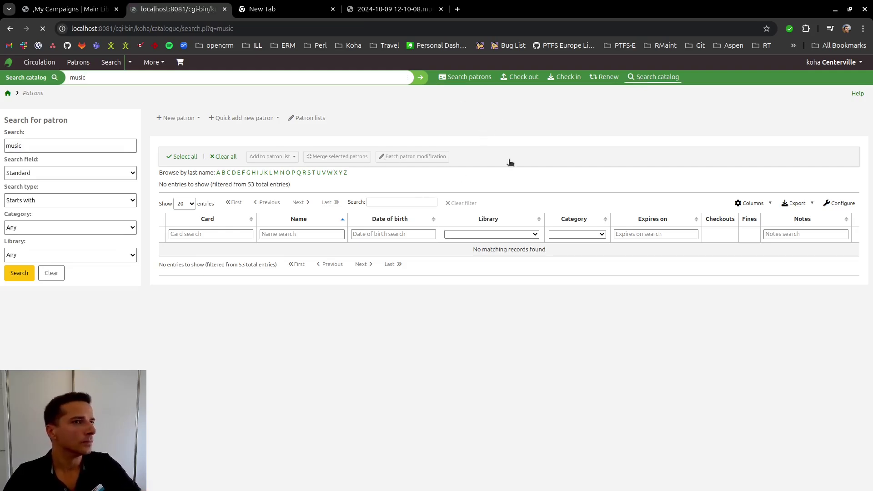
scroll(445, 196, down, 3)
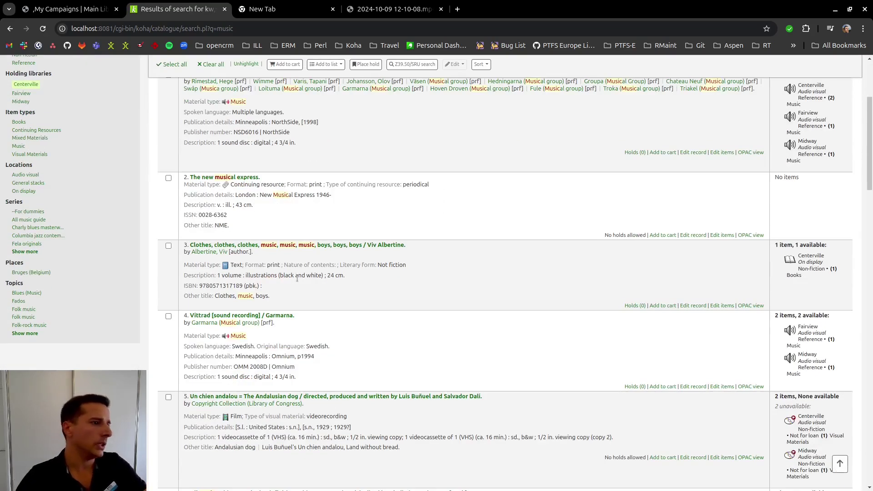
scroll(332, 298, up, 2)
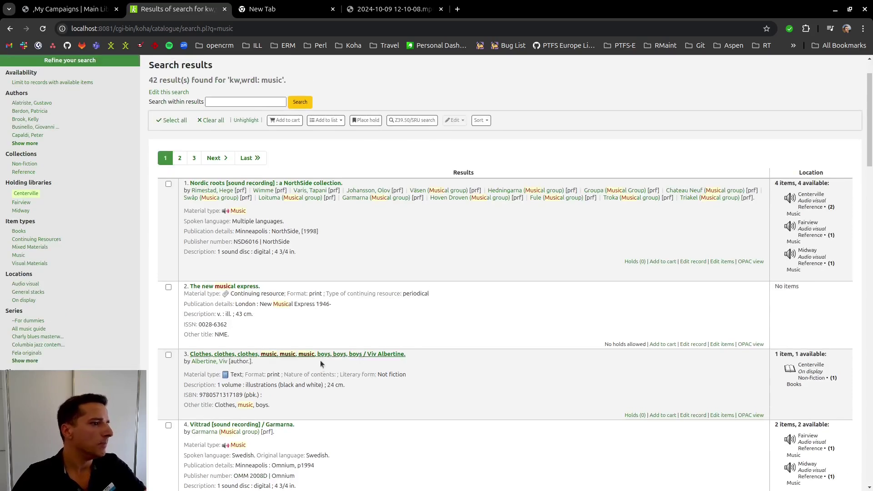
click(337, 354)
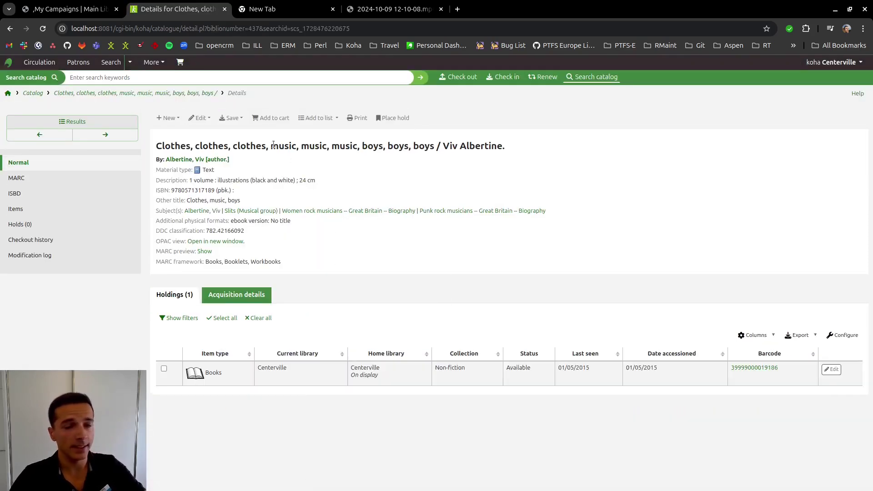
drag(274, 145, 358, 157)
click(358, 157)
drag(789, 371, 735, 367)
key(ctrl+c)
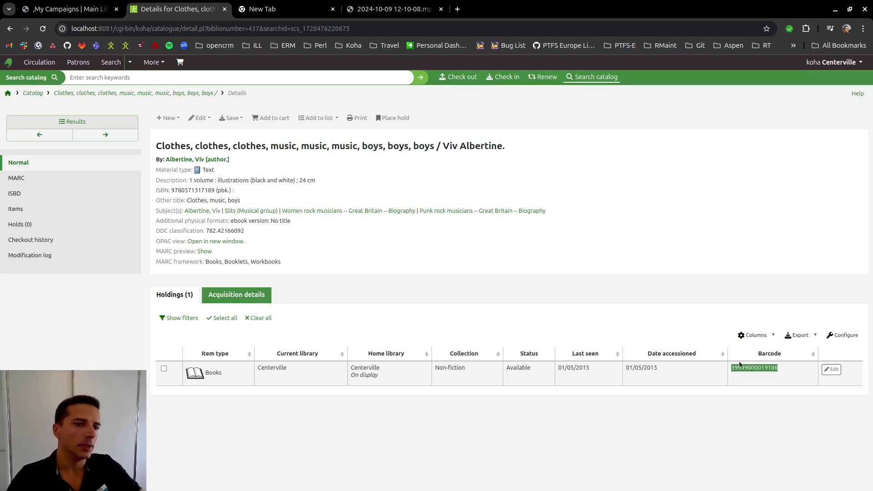
click(600, 181)
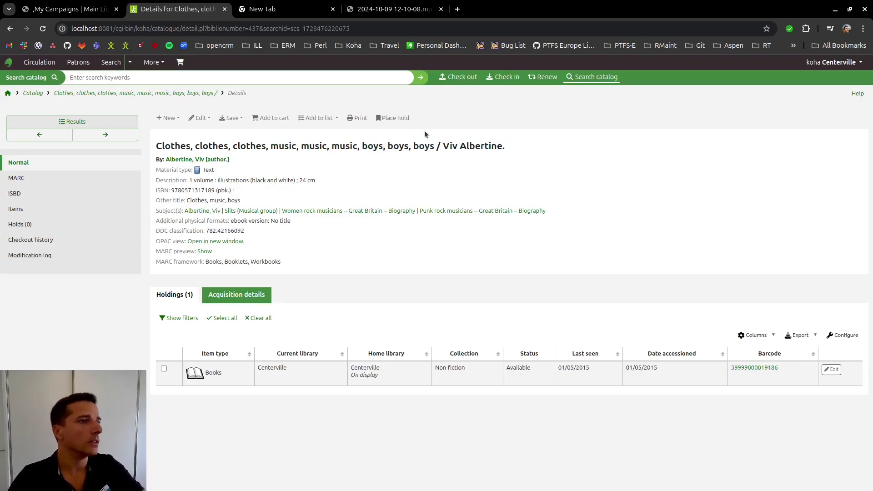
click(460, 79)
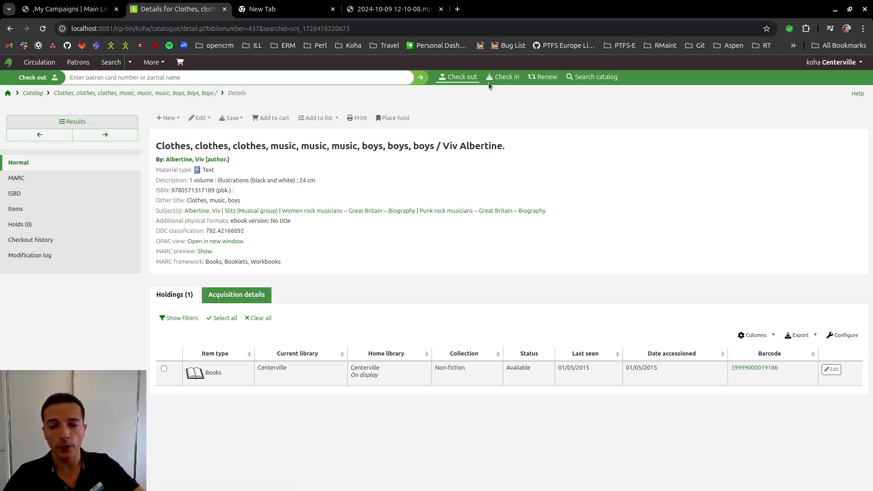
text(koha)
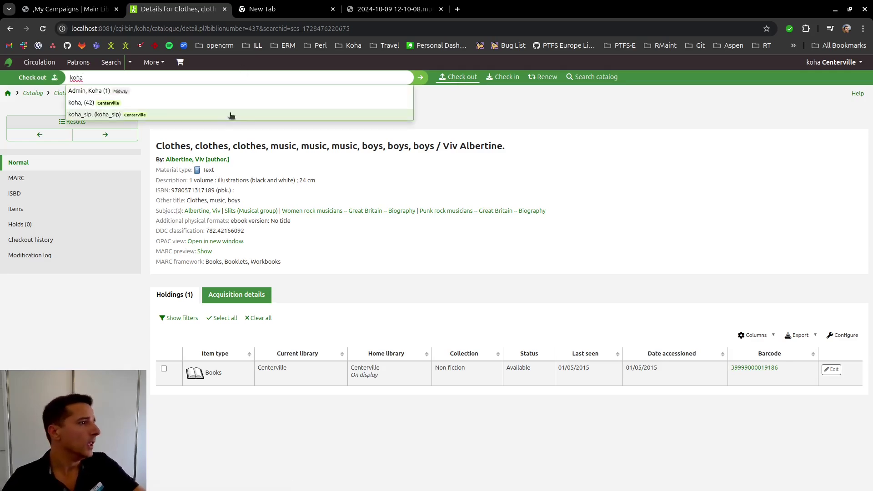
click(195, 103)
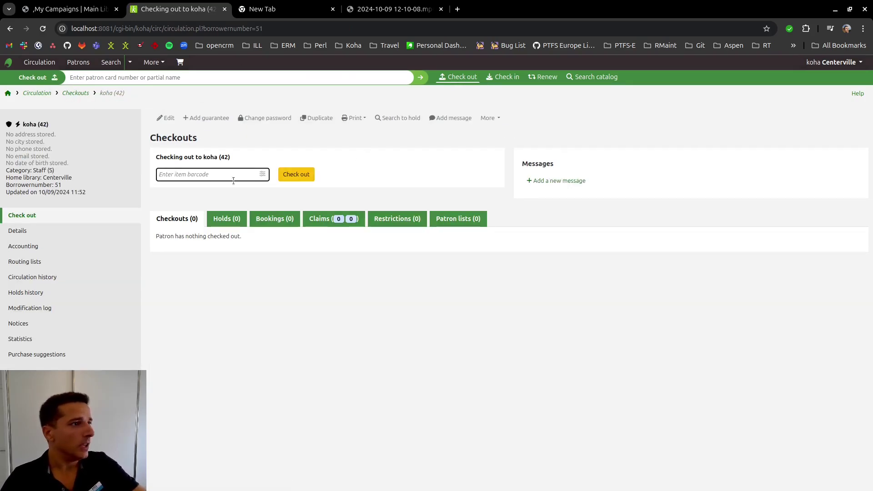
key(ctrl+v)
click(296, 174)
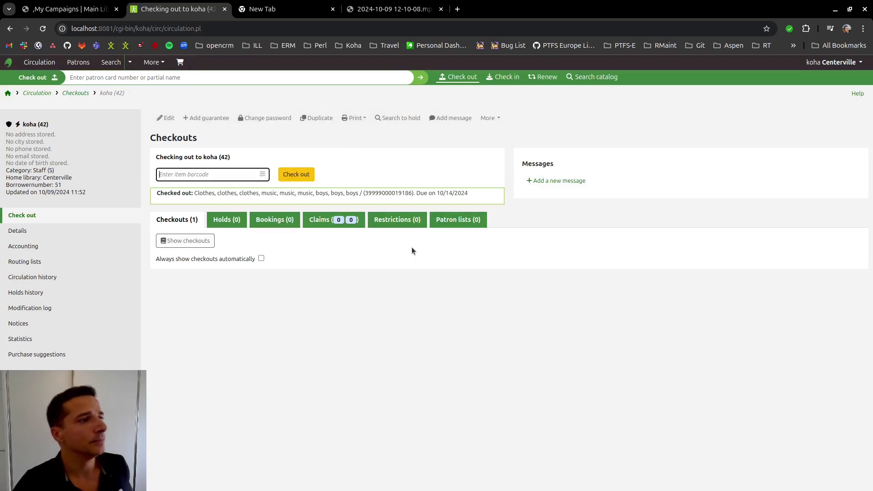
click(197, 241)
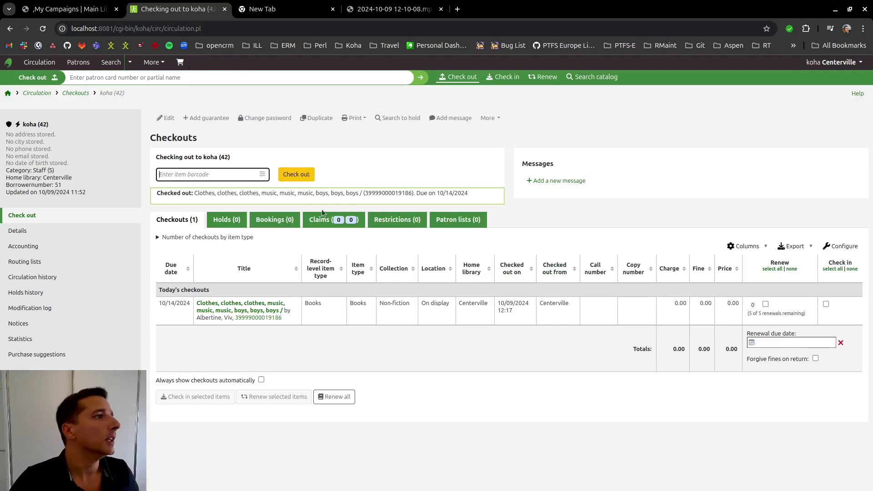
Step: Review the patron's checked-out titles, then reopen Music month's campaign information
click(95, 10)
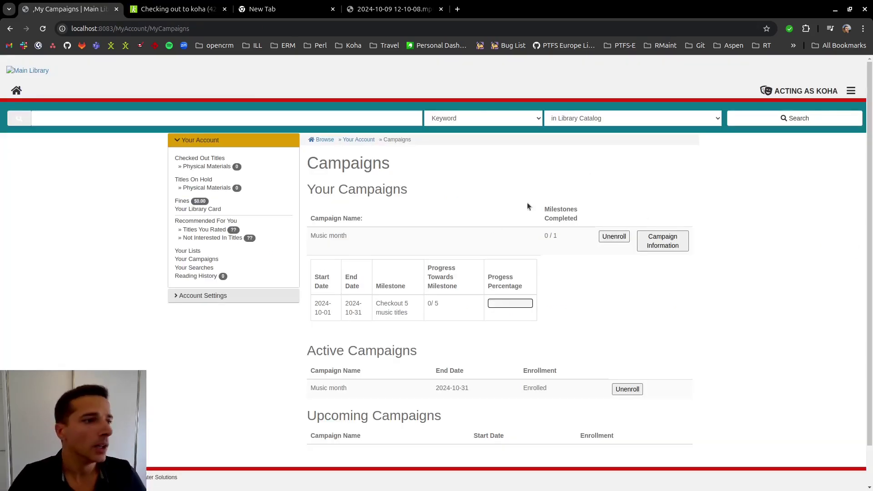
click(209, 157)
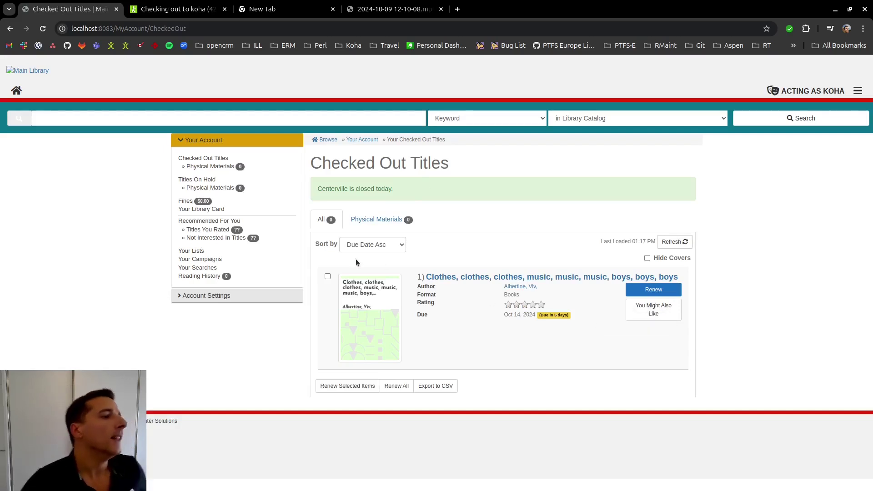
click(204, 260)
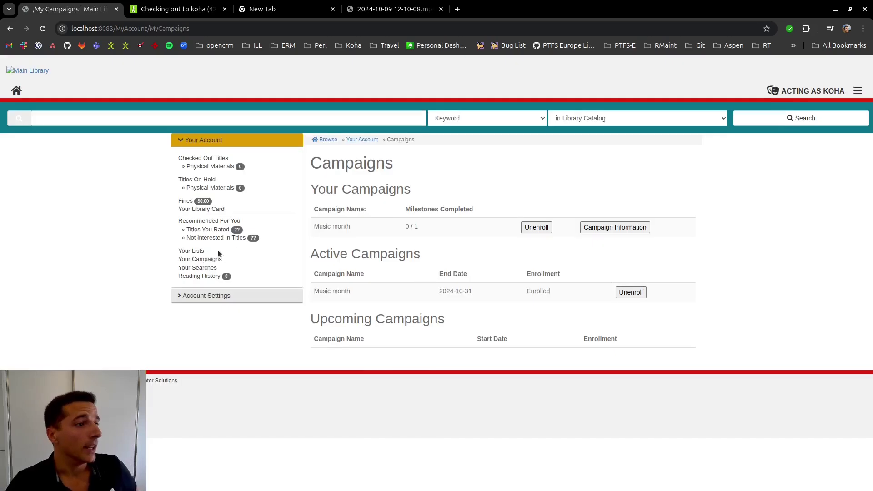
click(626, 230)
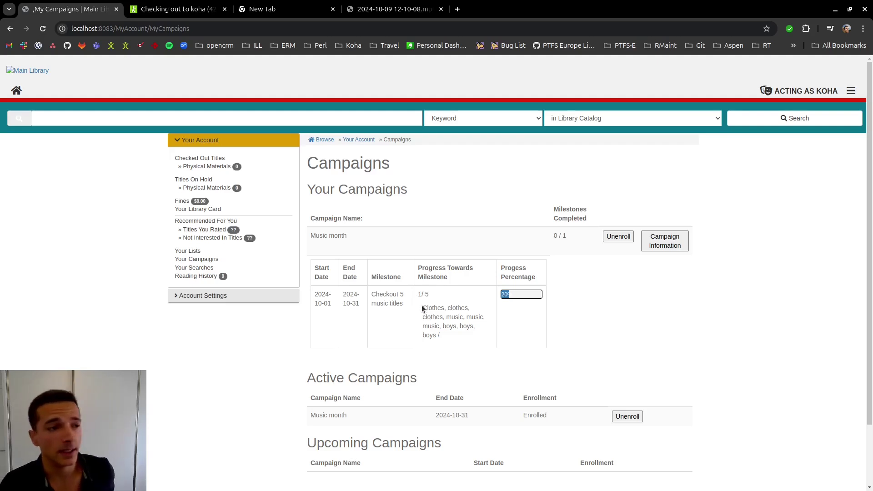
Step: Inspect the titles counted toward the milestone (1/5), then return to Koha checkouts
drag(422, 304, 459, 337)
click(459, 340)
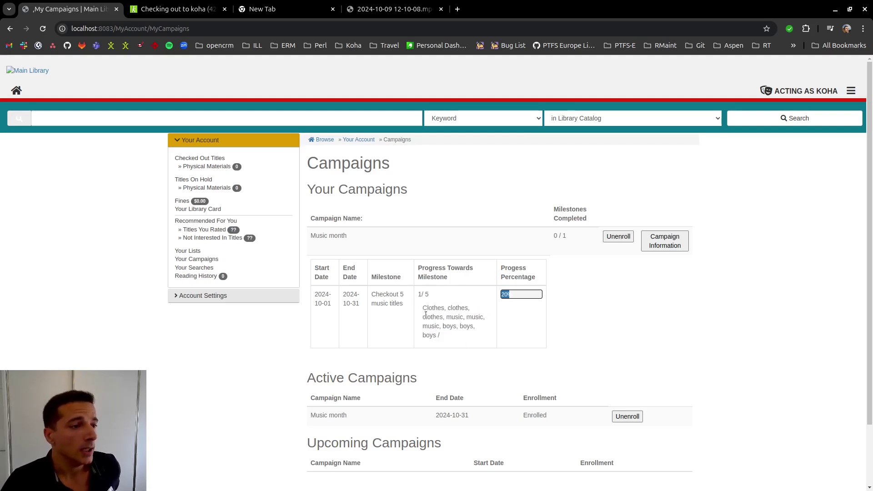
drag(423, 307, 464, 348)
click(451, 323)
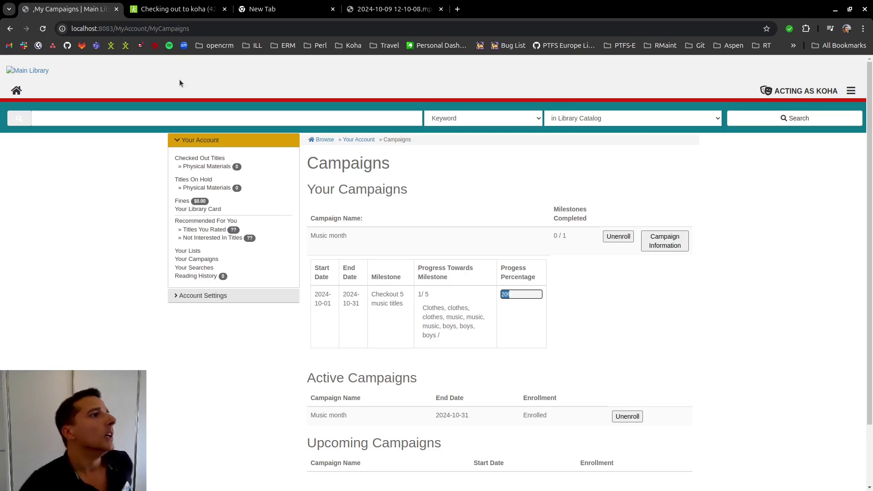
click(173, 10)
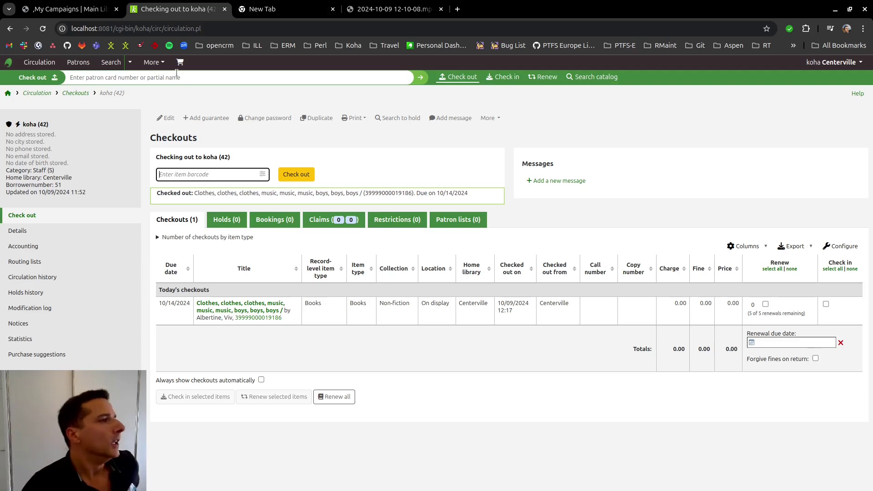
click(195, 80)
click(604, 77)
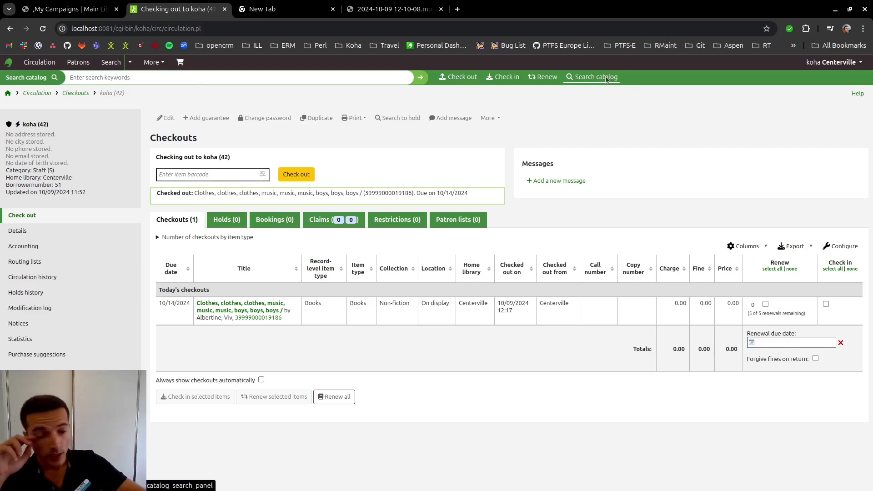
text(medicine)
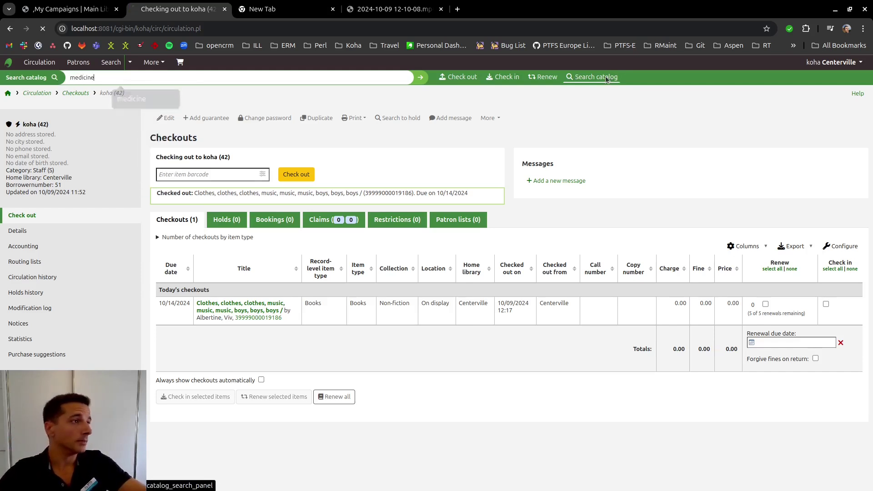
key(Return)
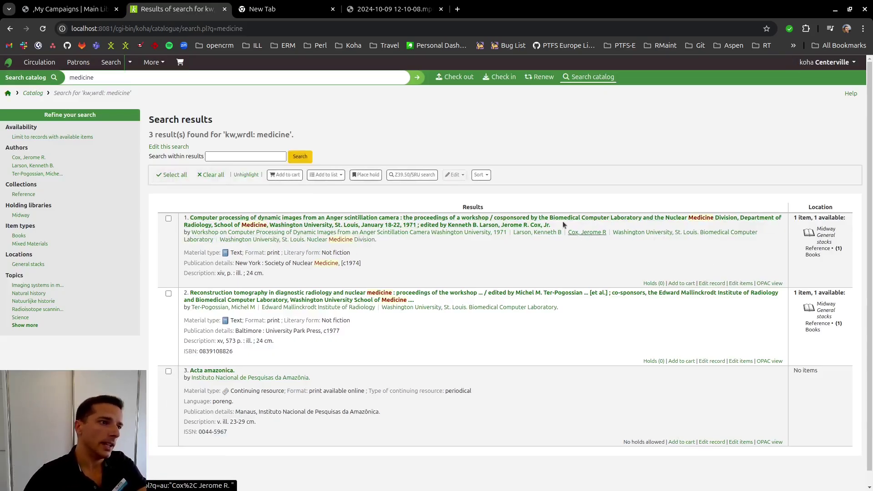
click(610, 220)
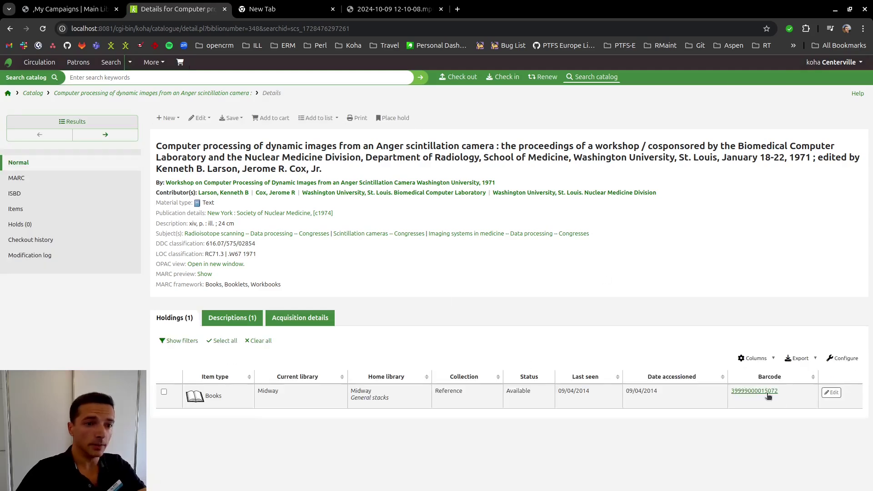
drag(784, 398, 730, 392)
key(ctrl+c)
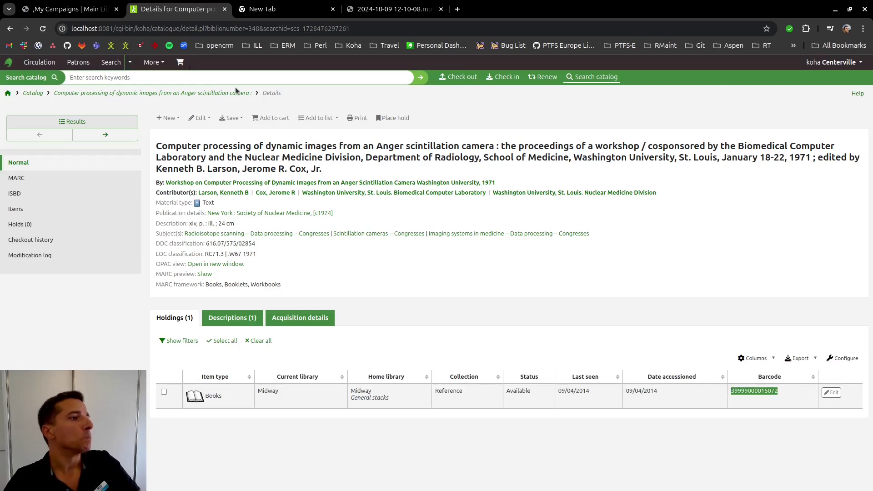
Step: Check out the medicine title to the test patron and list both checkouts
click(459, 77)
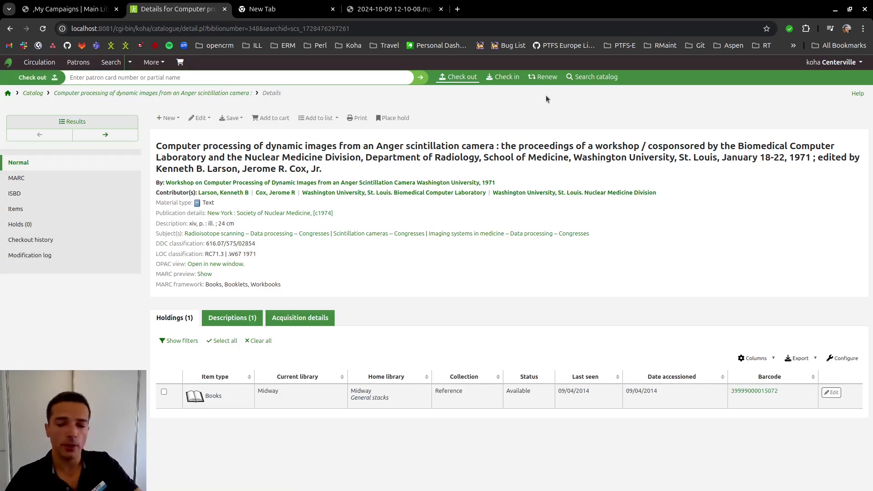
text(oh)
key(BackSpace)
key(BackSpace)
text(koha)
click(154, 103)
key(ctrl+v)
click(291, 175)
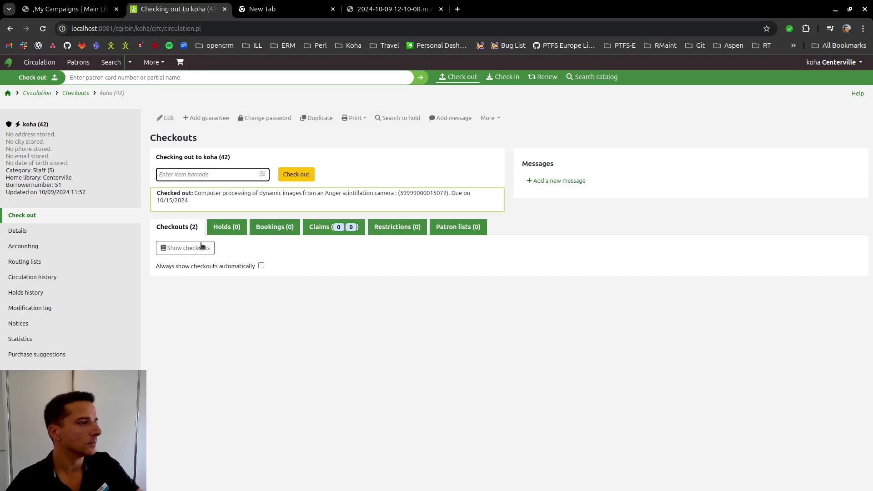
click(182, 248)
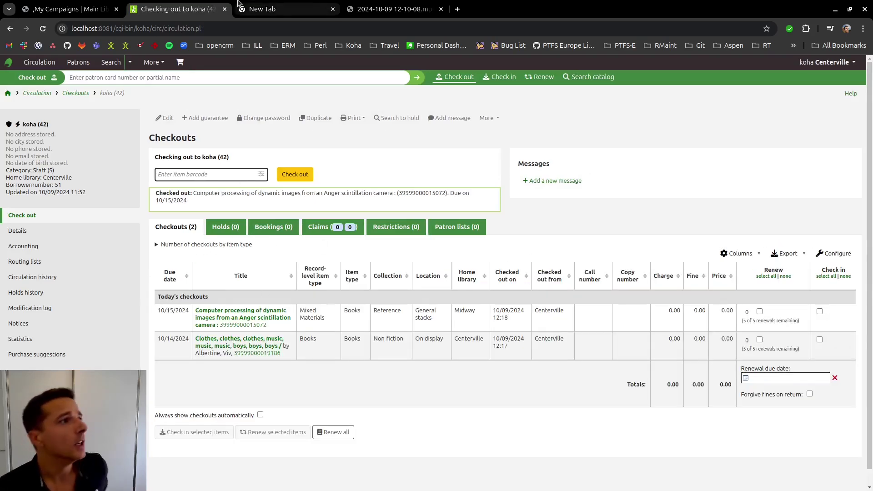
Step: Open the patron's account summary and review their checked-out titles list
click(82, 9)
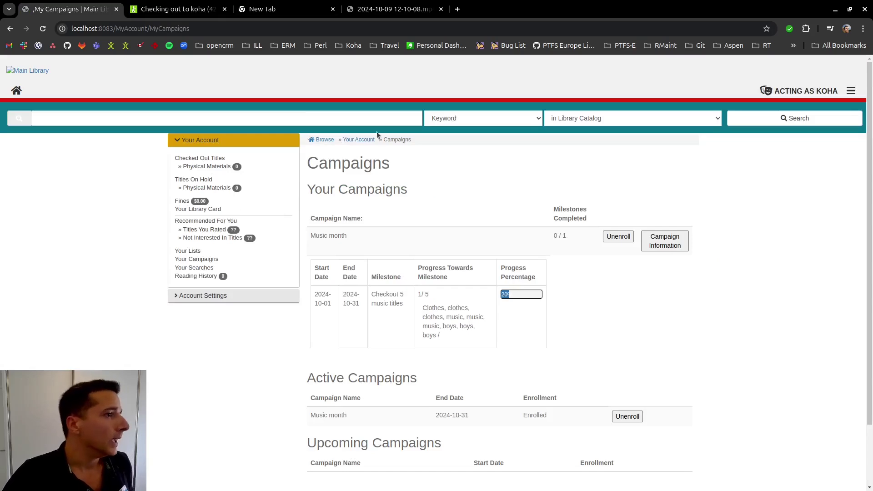
click(363, 142)
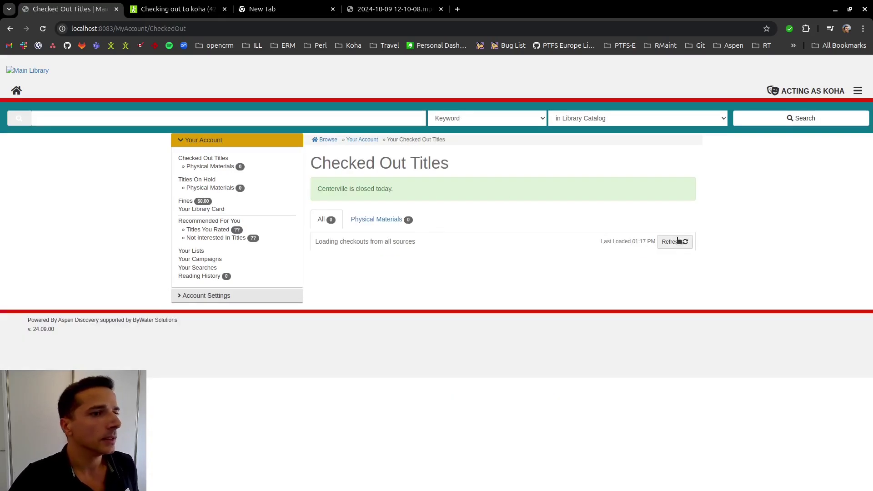
click(671, 241)
scroll(495, 311, down, 3)
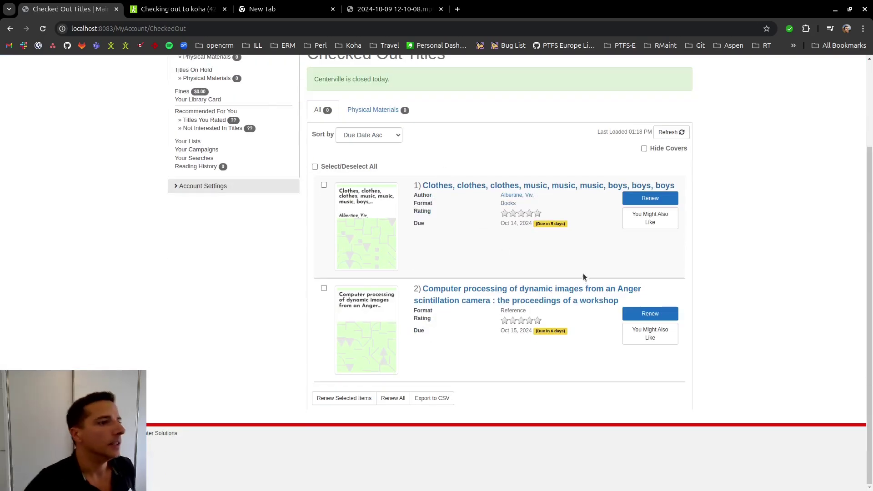
scroll(541, 277, up, 3)
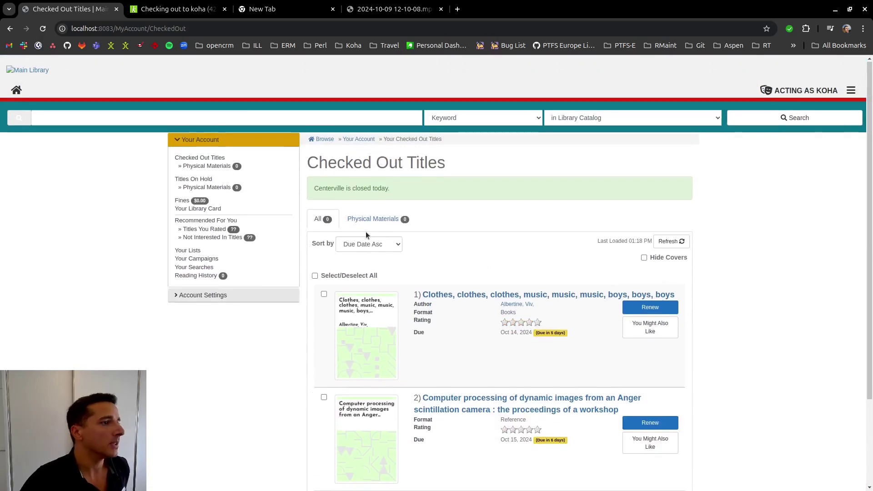
Step: Open Music month's campaign information, showing 1/5 with the checked-out music title
click(211, 258)
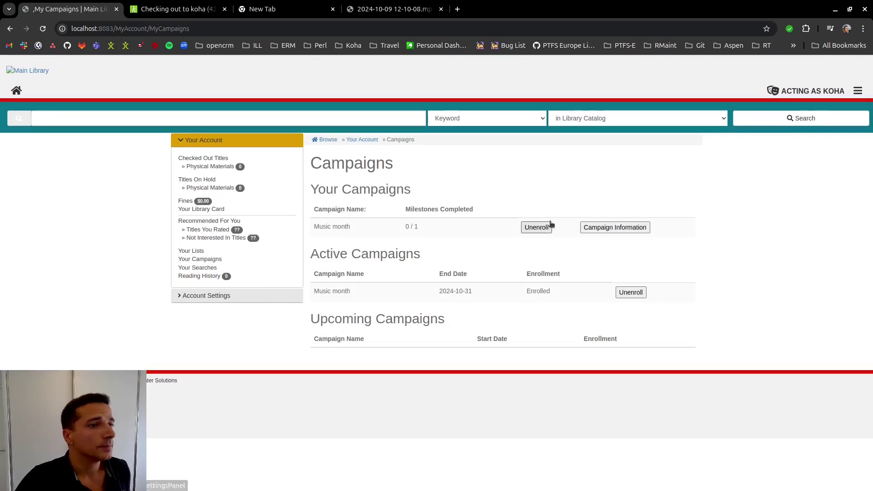
click(590, 228)
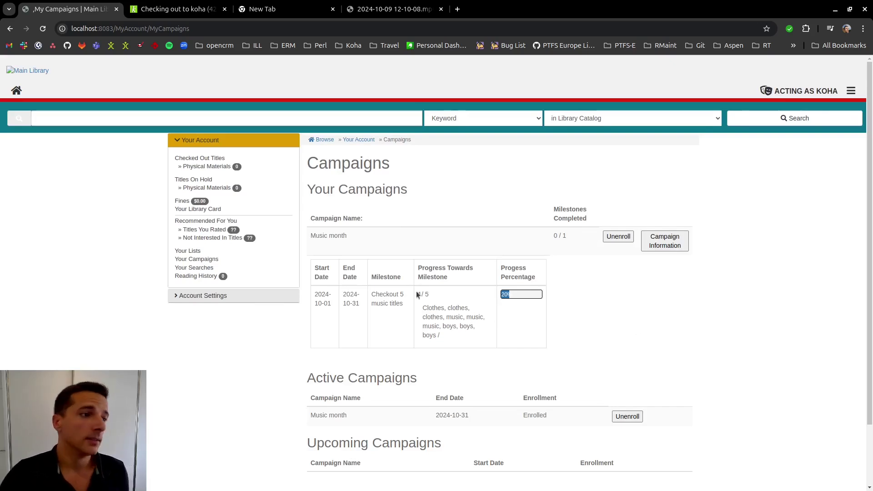
drag(417, 294, 466, 342)
click(466, 340)
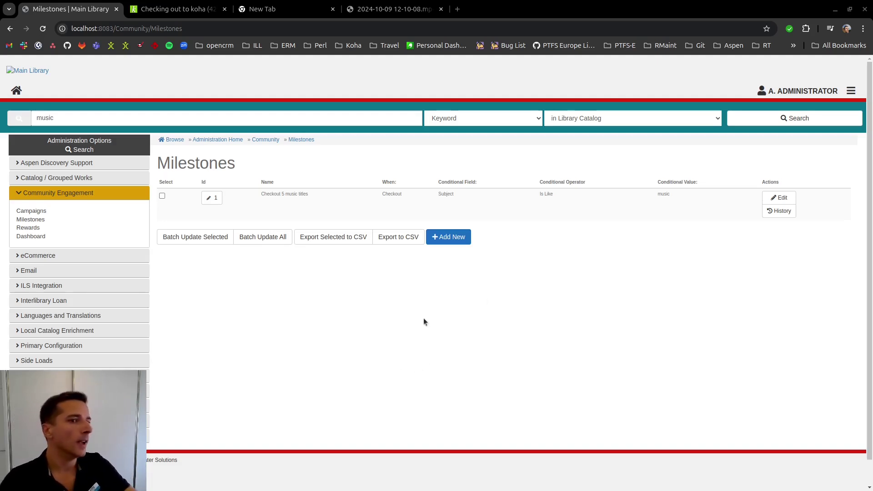
Step: Add a milestone named 'Place 10 reviews' with When set to Rating and save it
click(31, 220)
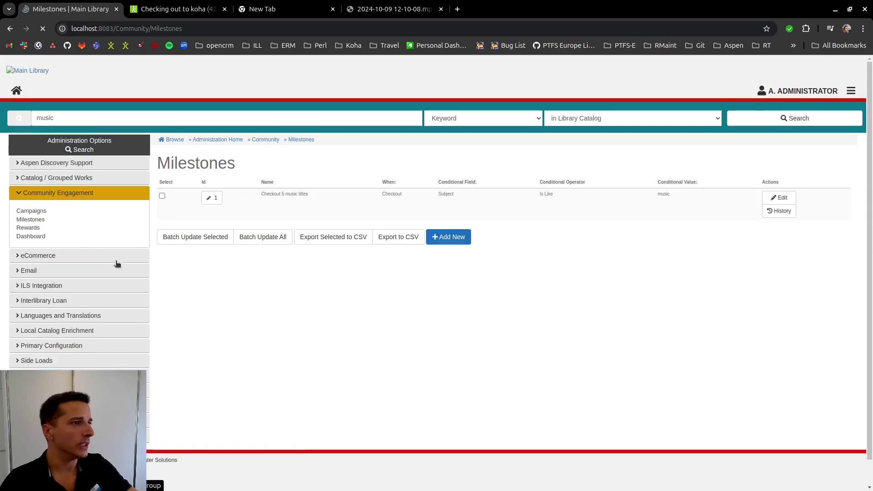
click(463, 241)
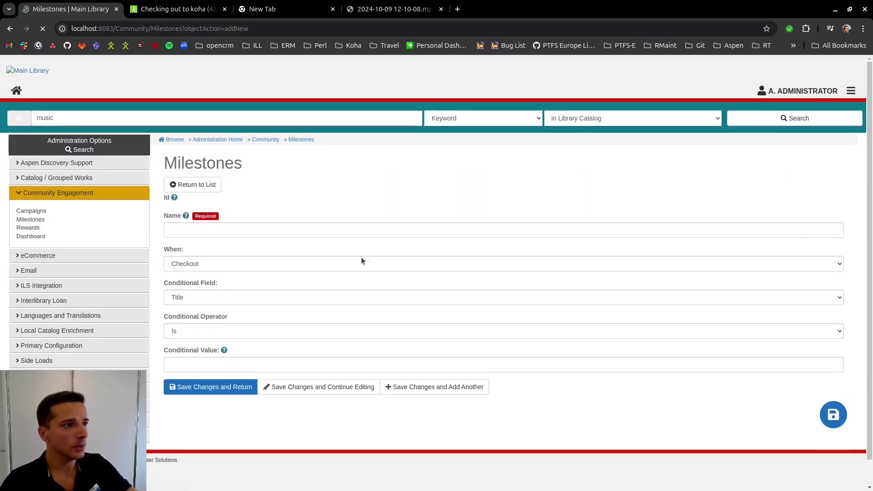
click(260, 231)
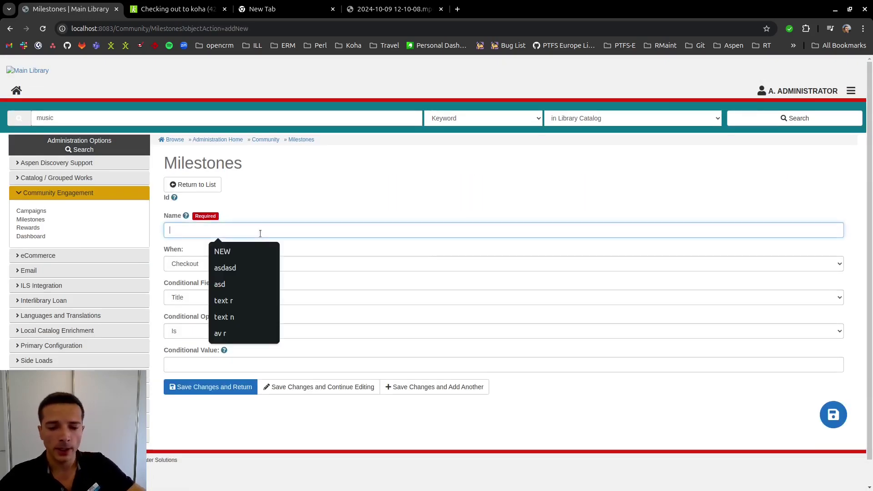
text(Place)
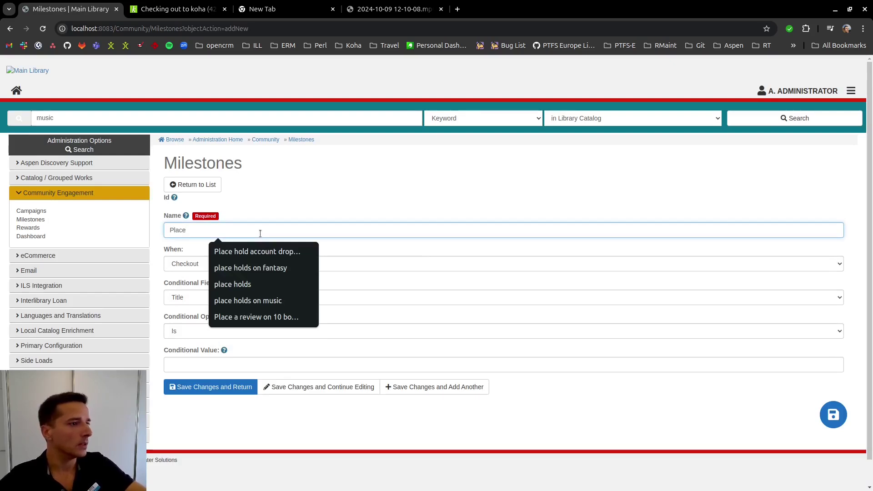
text( 10 reviews)
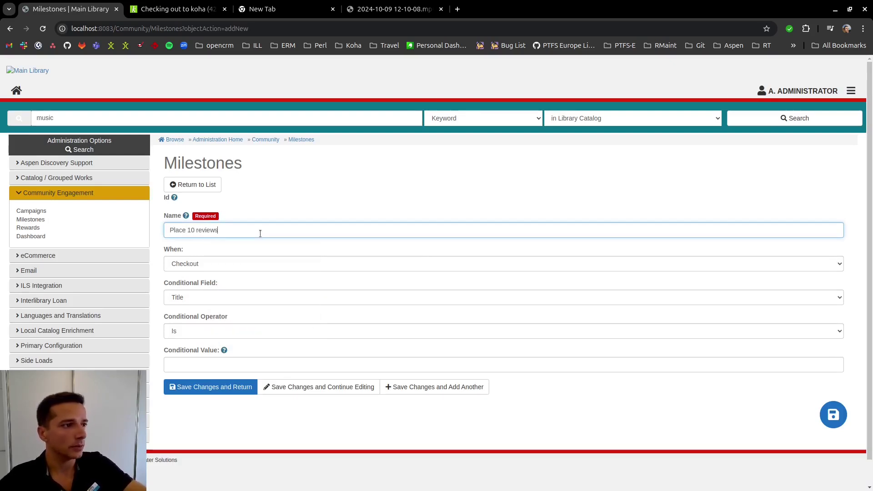
click(223, 261)
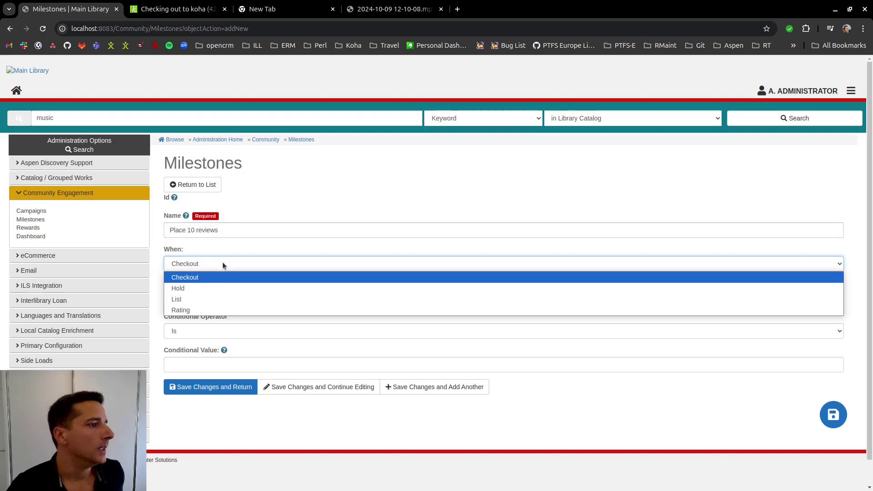
click(222, 310)
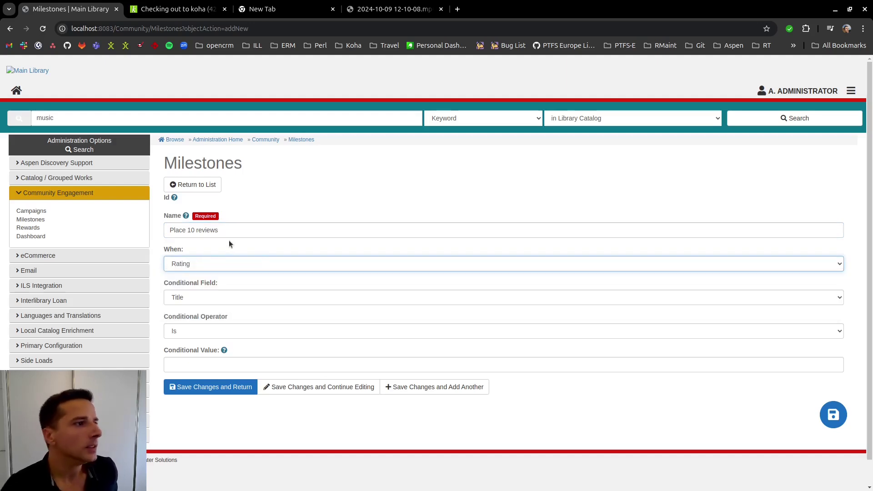
click(224, 277)
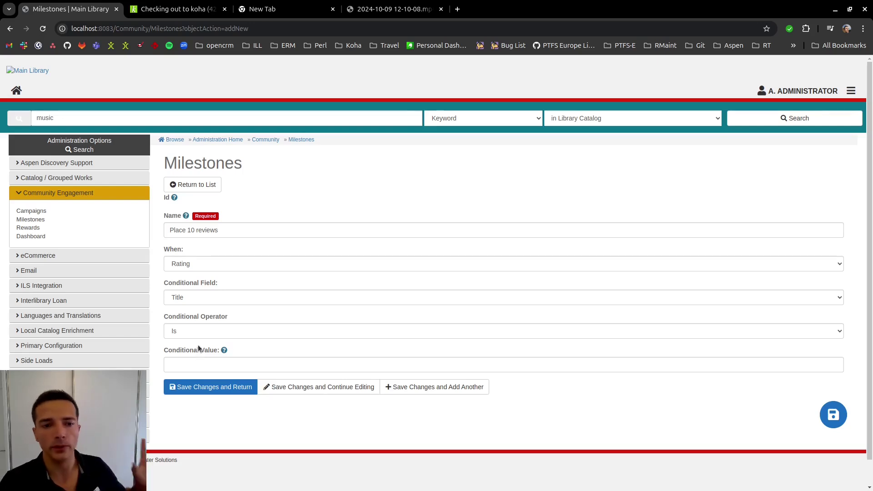
click(212, 387)
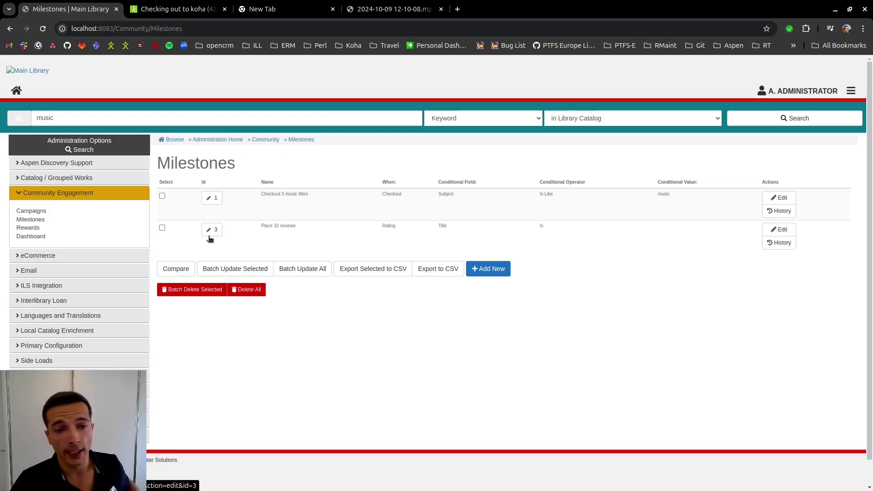
Step: Edit the Music month campaign and add a second milestone row set to Place 10 reviews
click(40, 211)
click(778, 198)
click(183, 362)
click(274, 357)
click(268, 384)
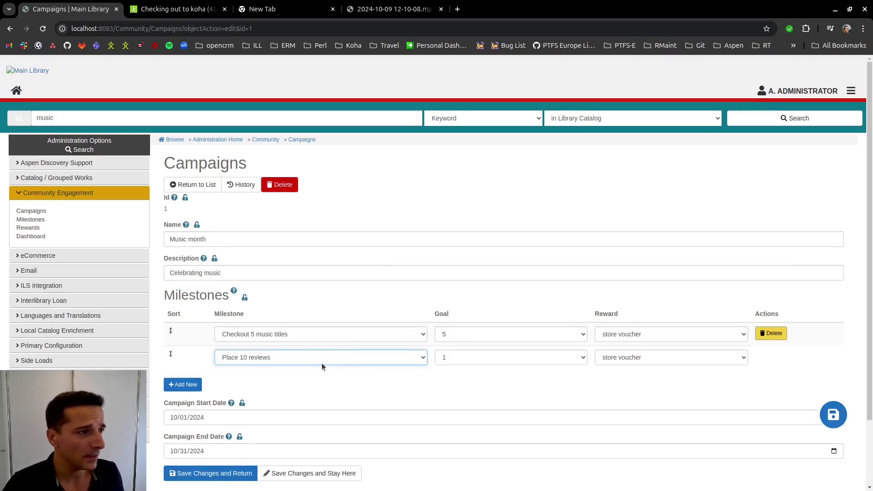
Step: Give the new milestone a goal of 10 and a store voucher reward, and save the campaign
click(475, 361)
click(478, 235)
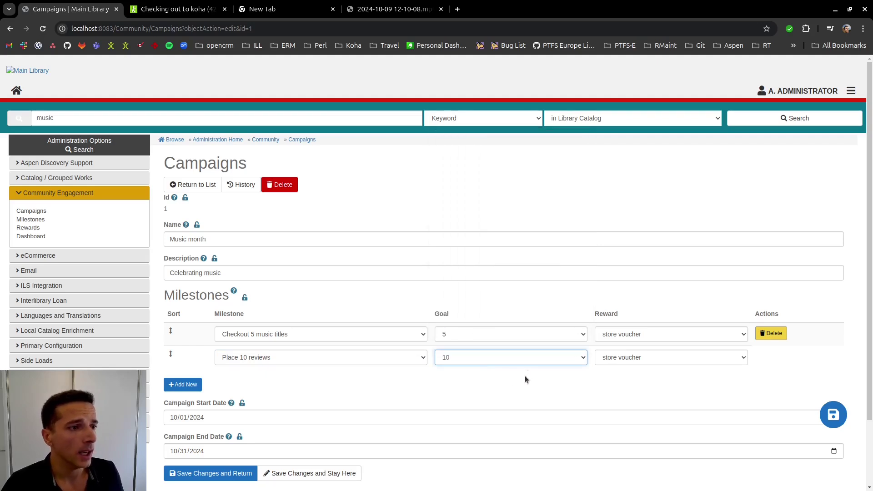
click(661, 359)
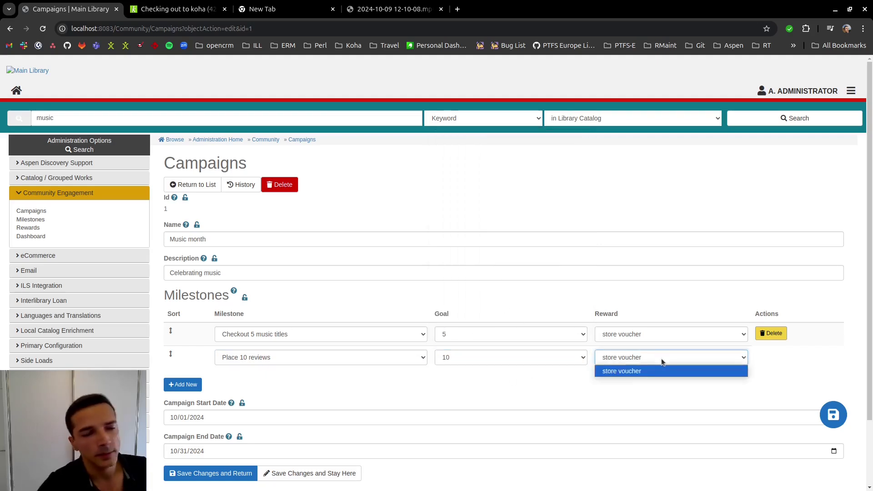
click(768, 363)
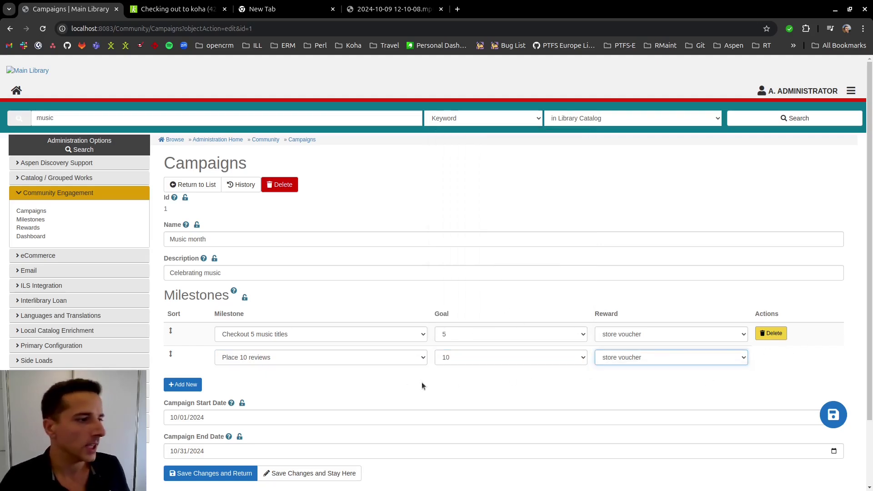
scroll(409, 385, down, 2)
click(288, 422)
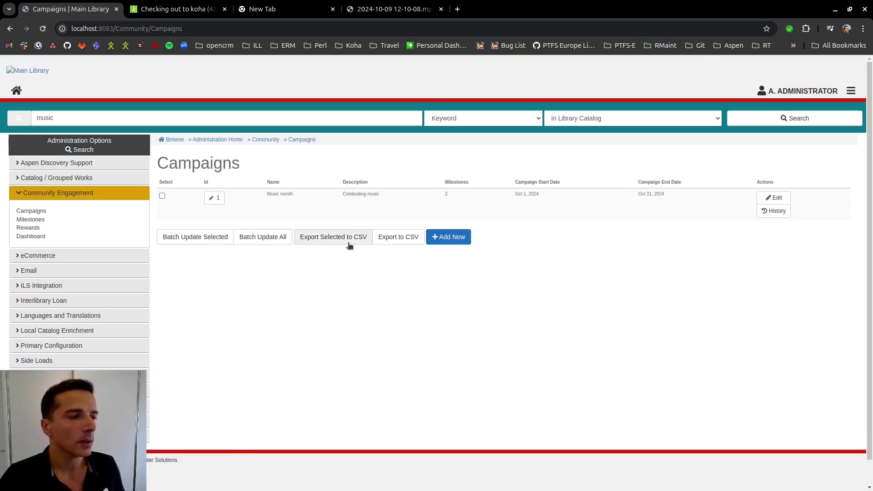
Step: Masquerade as the patron by entering their library card number
click(795, 90)
click(766, 202)
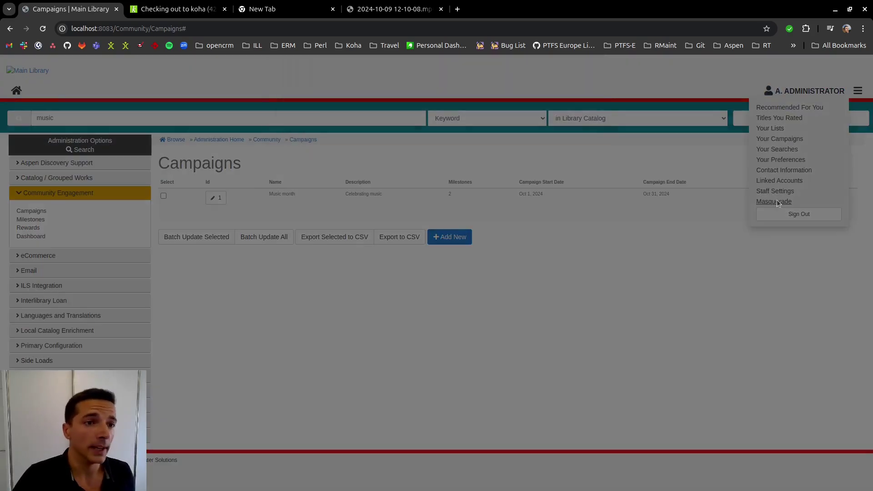
click(462, 113)
click(459, 138)
click(569, 192)
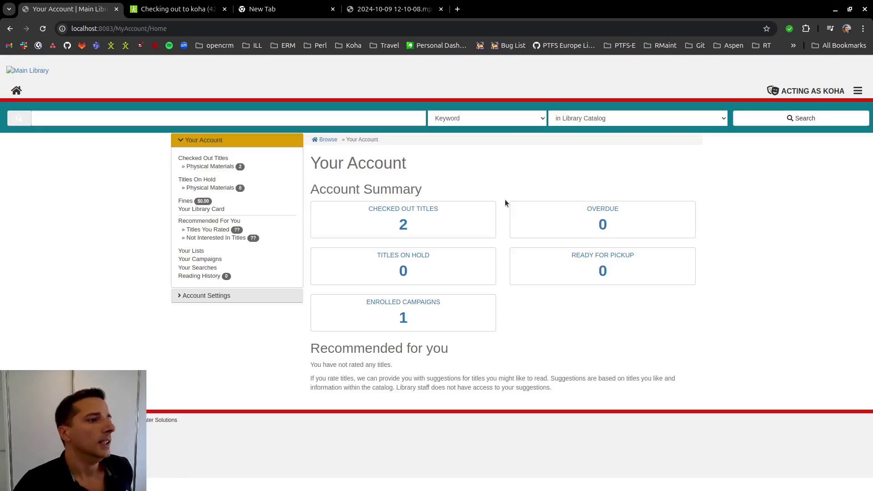
Step: Show the patron's Music month milestone progress, with Place 10 reviews highlighted at 0/10
click(403, 314)
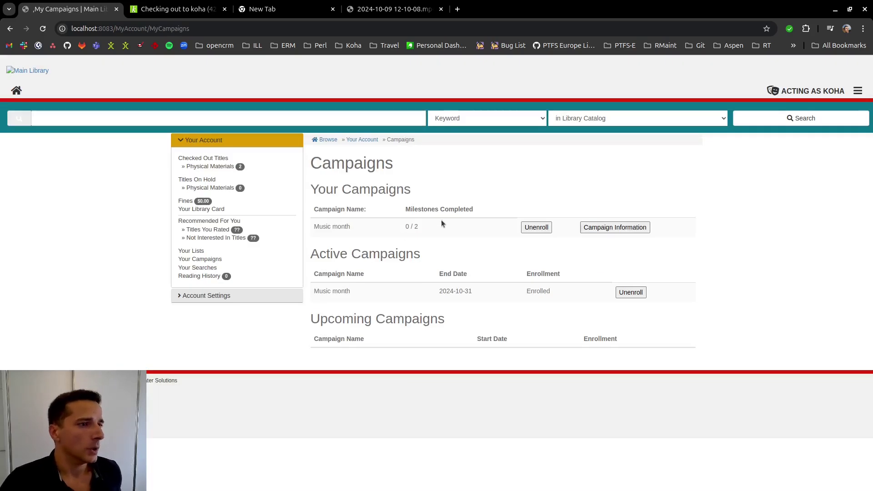
click(614, 228)
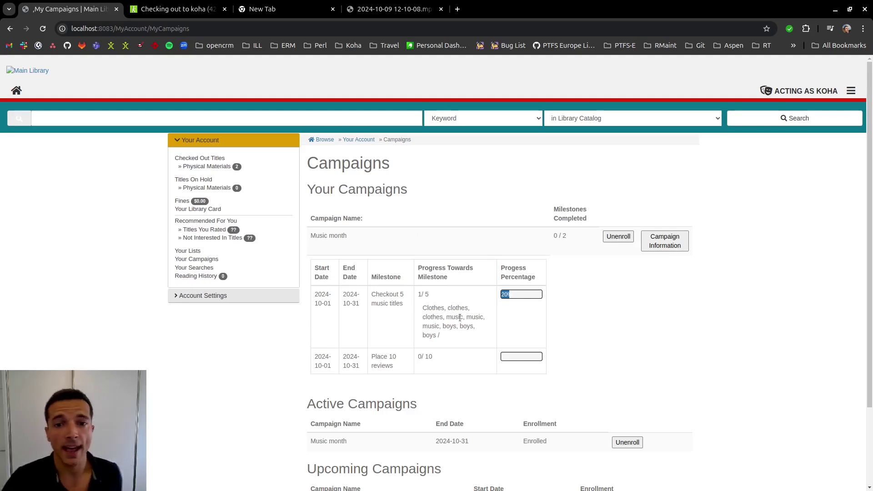
drag(369, 367, 448, 378)
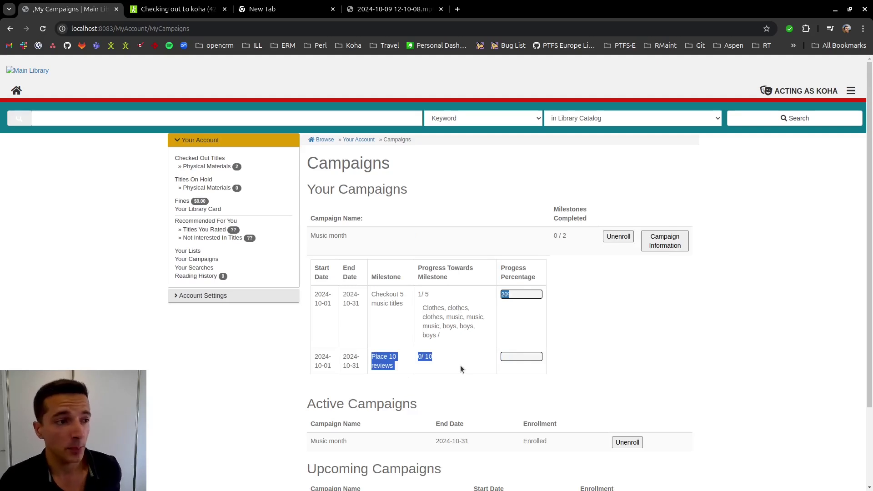
click(460, 364)
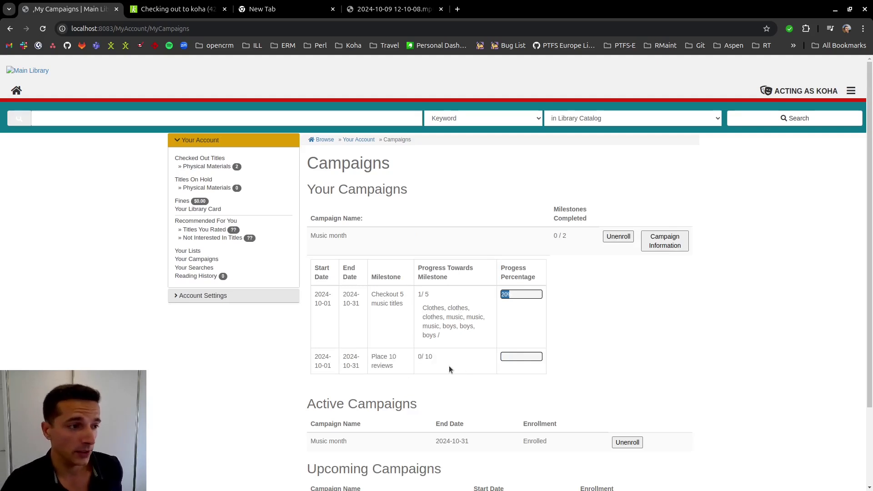
Step: Search the catalog for 'music' and scroll through the results
click(305, 115)
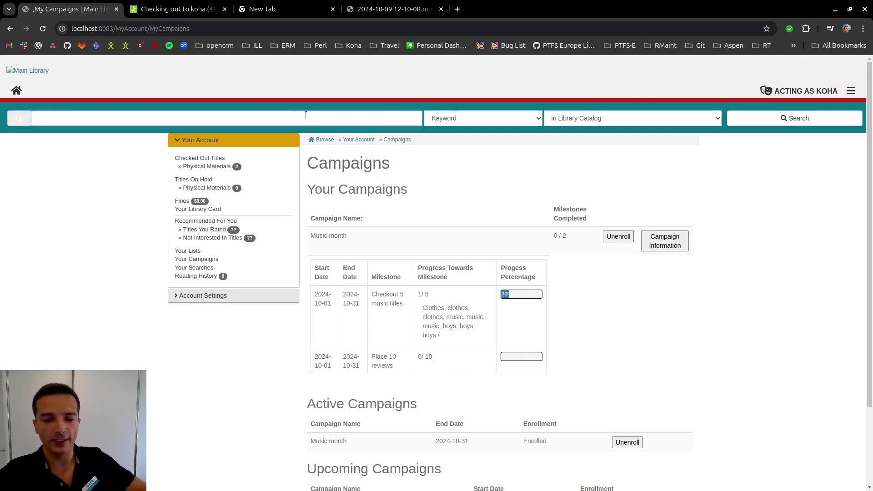
text(music)
key(Return)
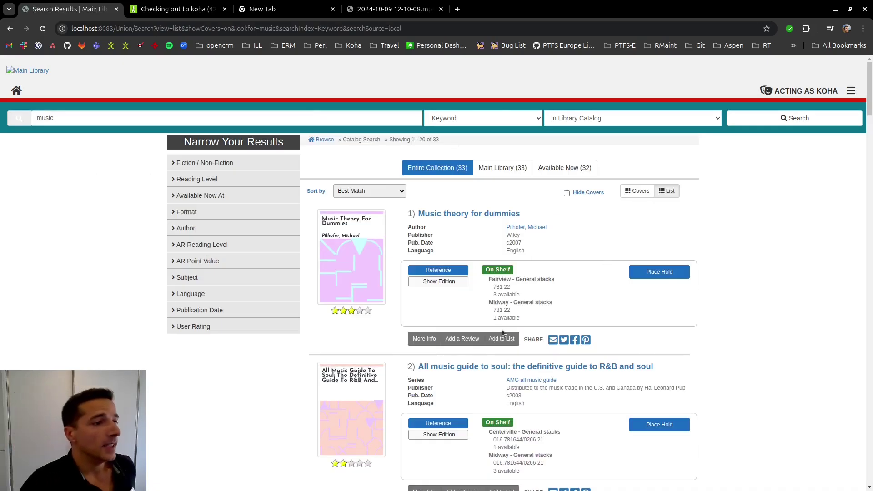
scroll(502, 332, down, 7)
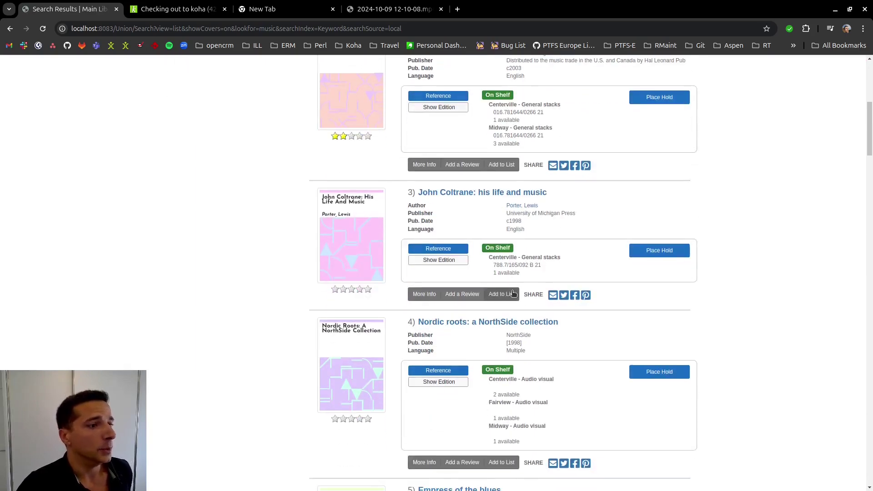
scroll(513, 293, down, 1)
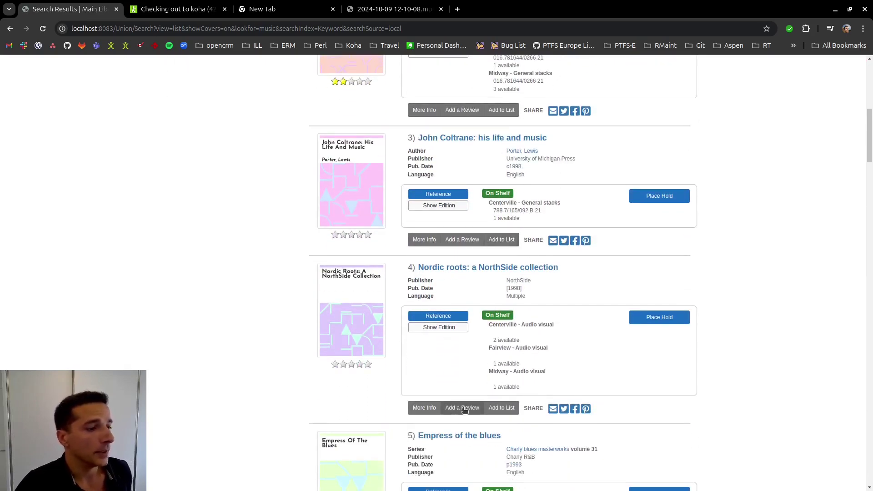
Step: Review Nordic roots with 'Enjoyed it a lot' and a 3 - Liked It rating
click(462, 408)
click(408, 145)
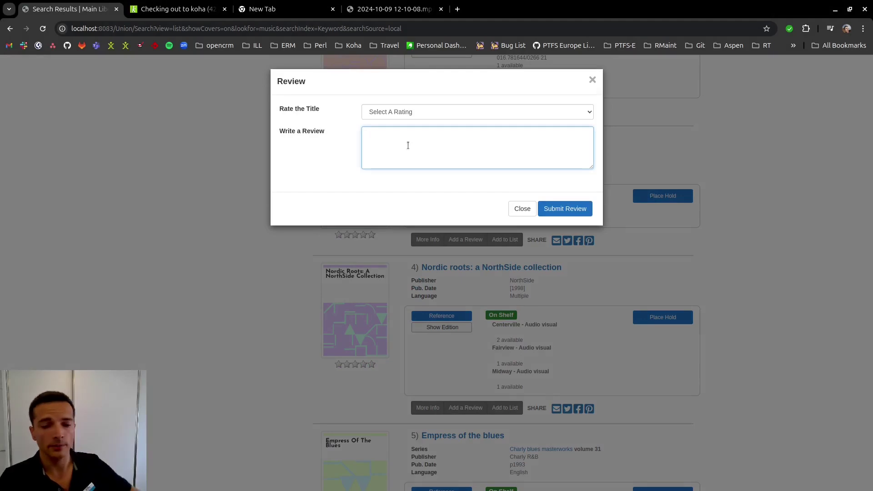
text(Enjoyoed)
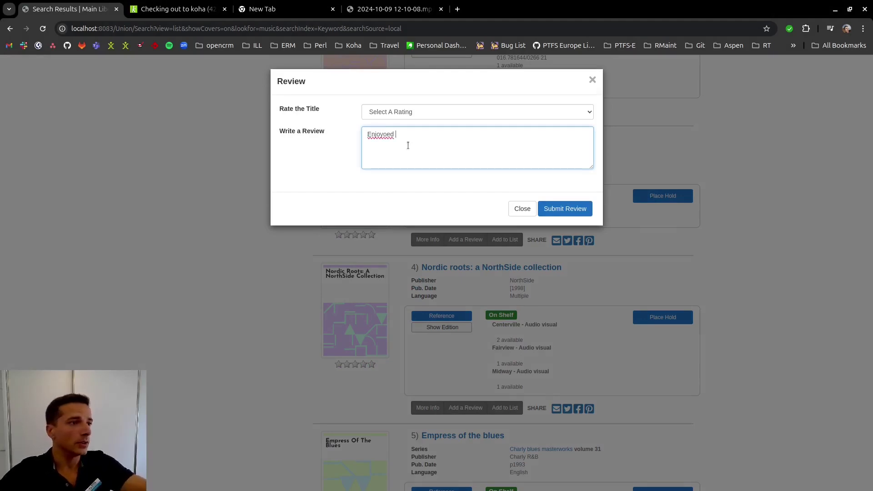
key(BackSpace)
key(BackSpace)
text(ed it a lot)
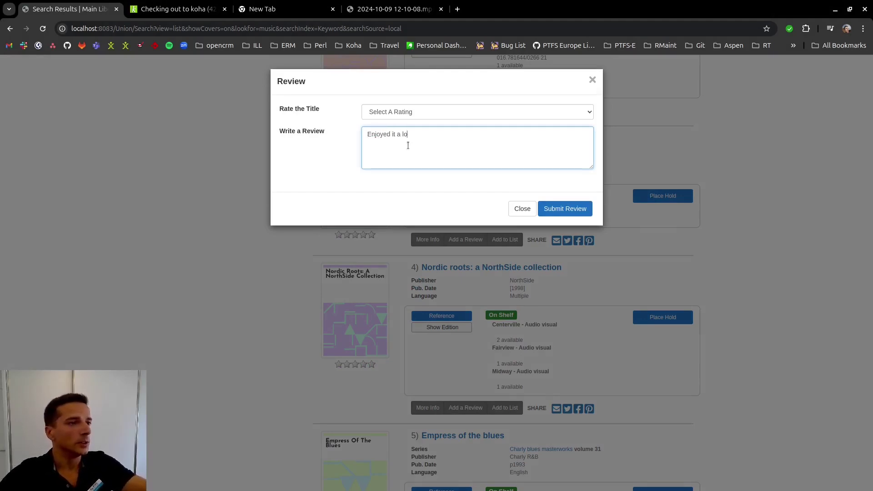
click(446, 111)
click(415, 158)
click(545, 212)
Step: Review Say you really want me with '2nd rating' and a 3 - Liked It rating
scroll(651, 295, down, 8)
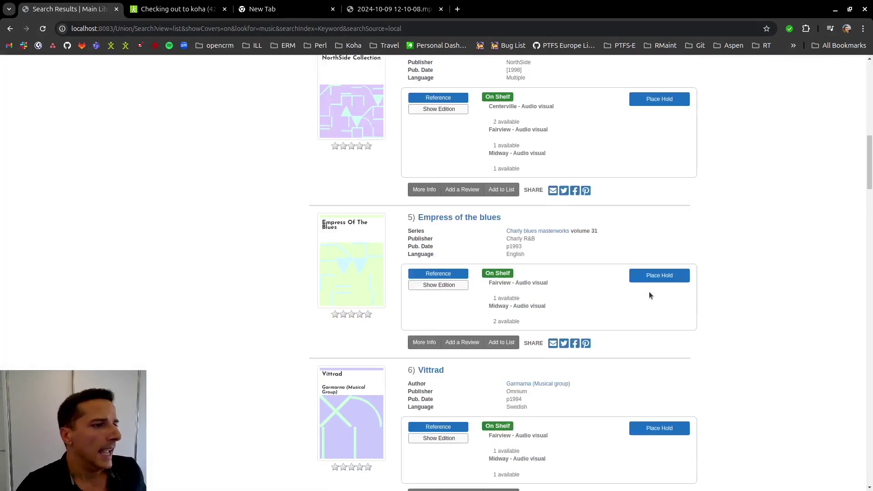
scroll(691, 294, down, 3)
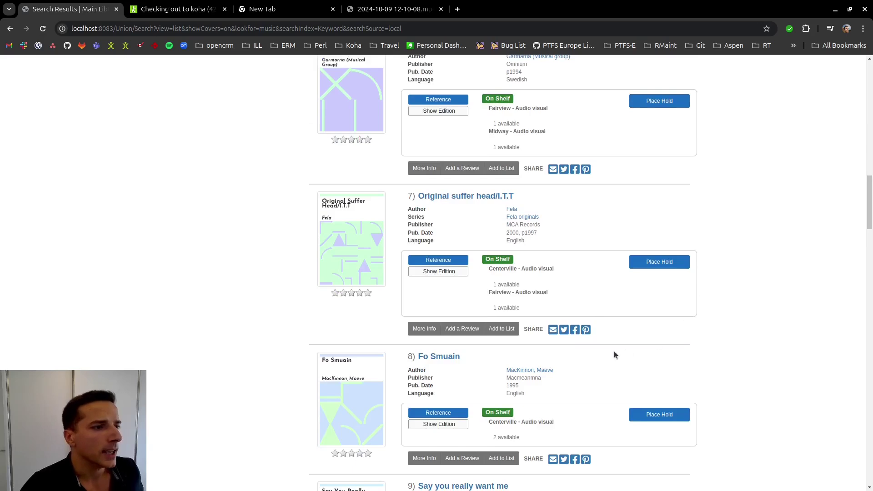
scroll(608, 356, down, 5)
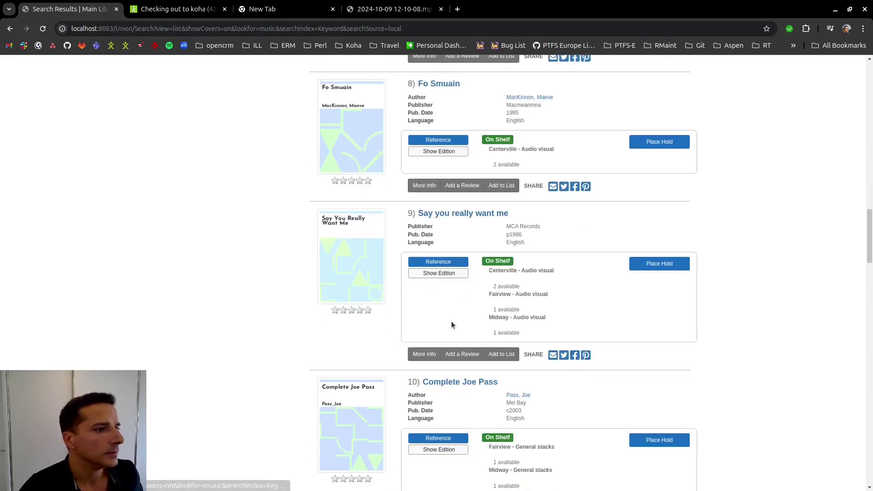
click(462, 354)
click(416, 147)
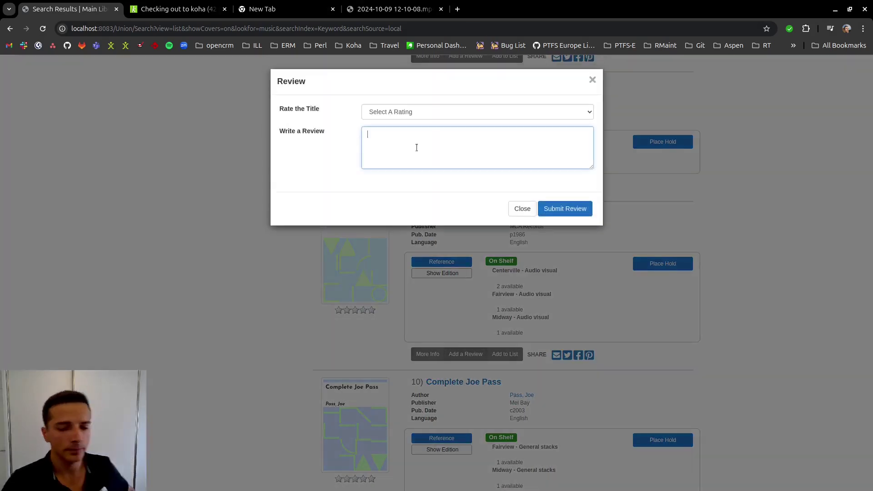
text(2nd rating)
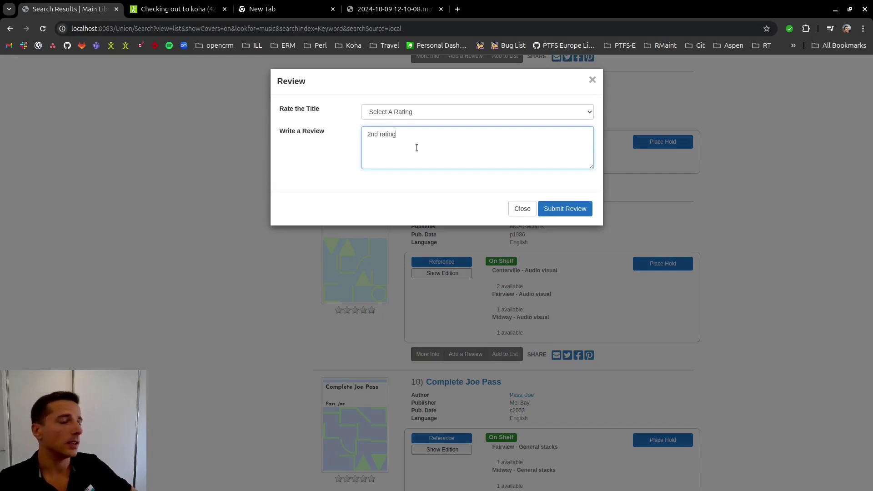
click(430, 117)
click(427, 155)
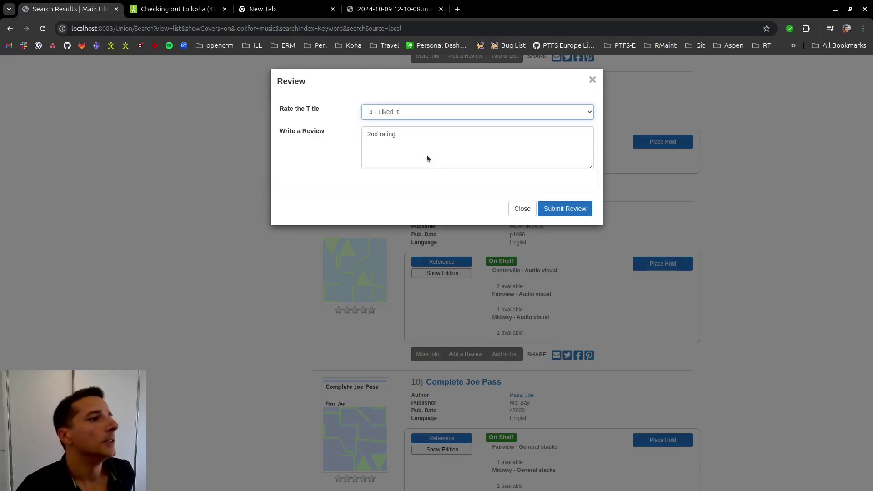
click(565, 208)
scroll(613, 209, up, 15)
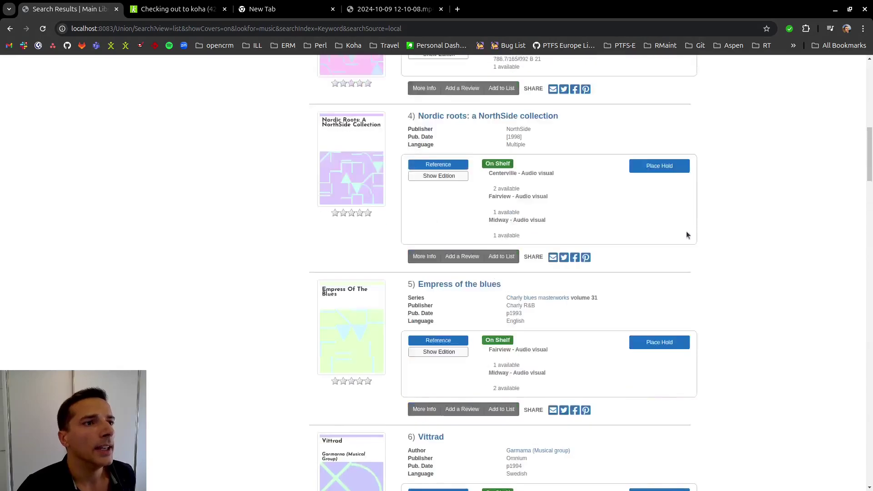
scroll(686, 231, up, 9)
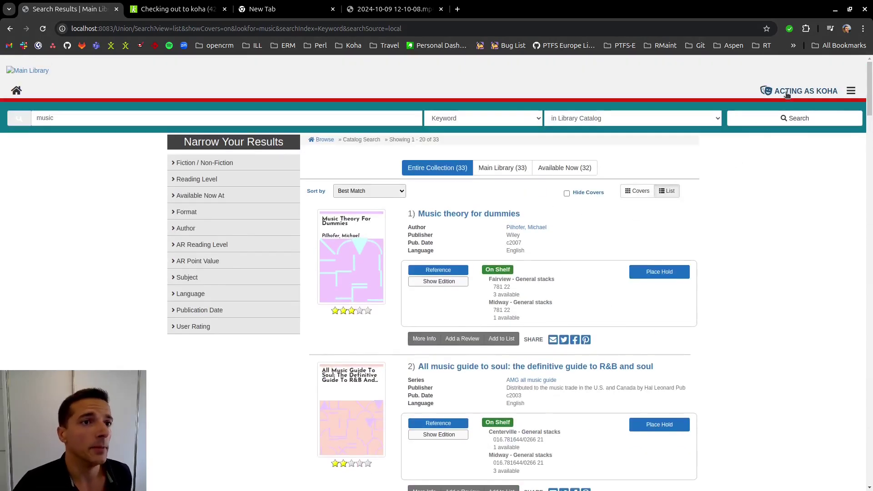
Step: Go to the patron's Your Campaigns page and expand Music month's Campaign Information
click(787, 94)
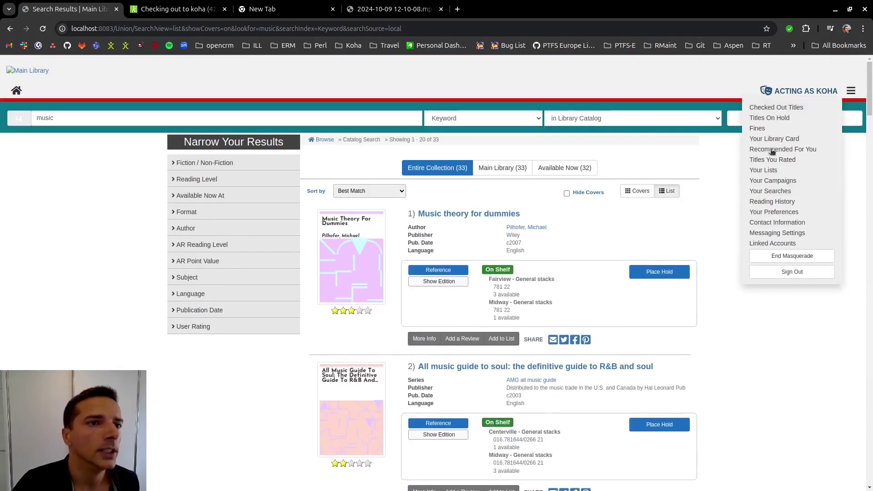
click(768, 180)
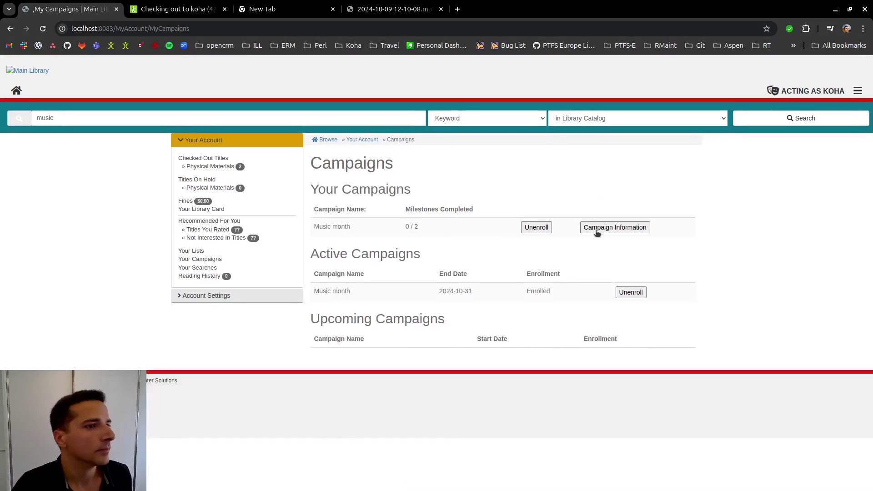
click(597, 230)
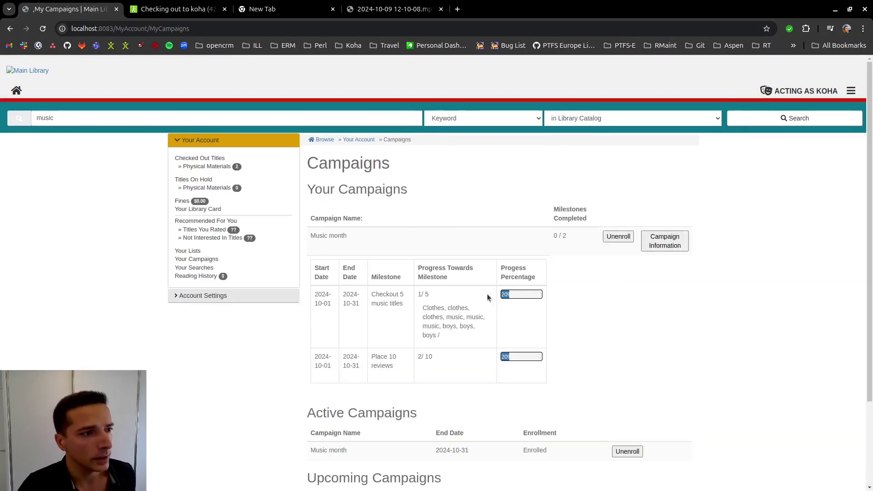
Step: Highlight the Place 10 reviews milestone's 2/10 progress next to Checkout 5 music titles
scroll(412, 276, down, 3)
drag(370, 248, 468, 275)
click(468, 278)
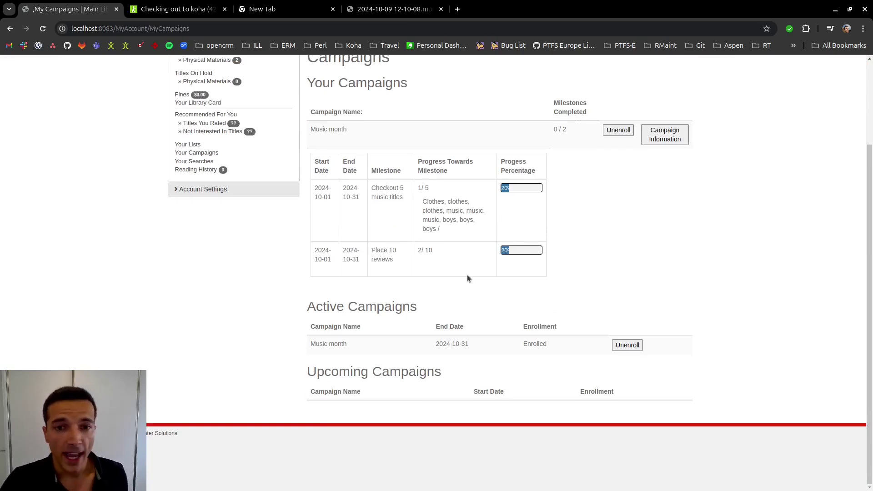
click(445, 255)
scroll(455, 263, up, 2)
scroll(490, 307, up, 1)
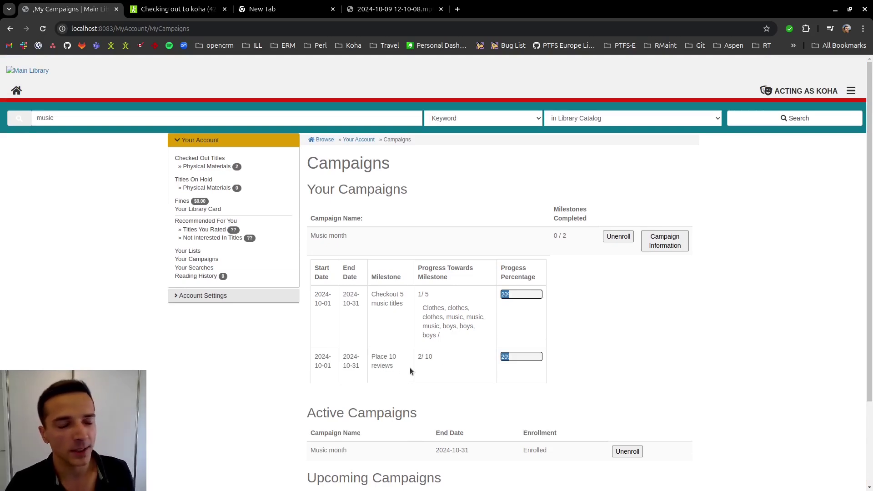
scroll(491, 352, down, 1)
scroll(500, 348, up, 1)
scroll(545, 346, down, 2)
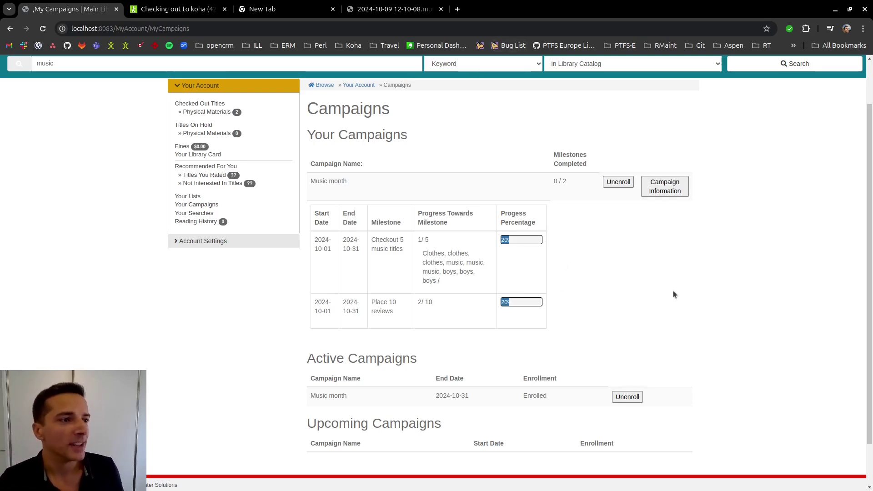
scroll(620, 280, up, 2)
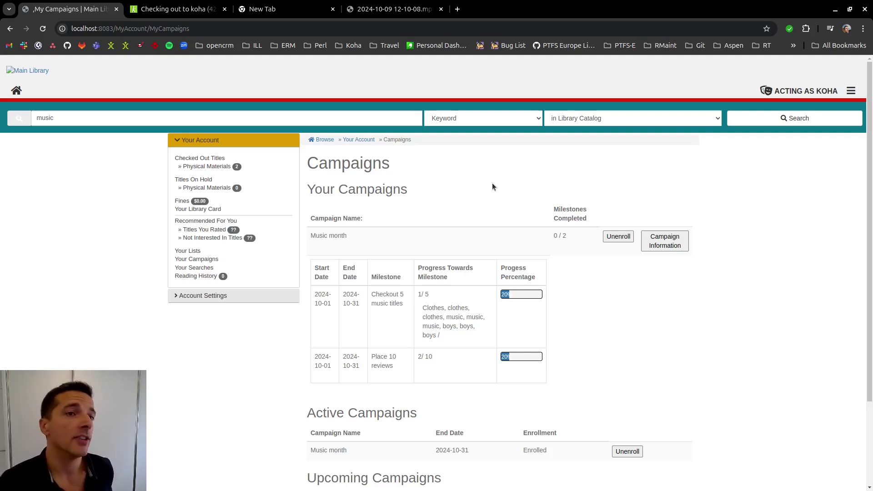
Step: End the masquerade and view the Community Engagement dashboard's Campaign Overview for Music month
click(783, 94)
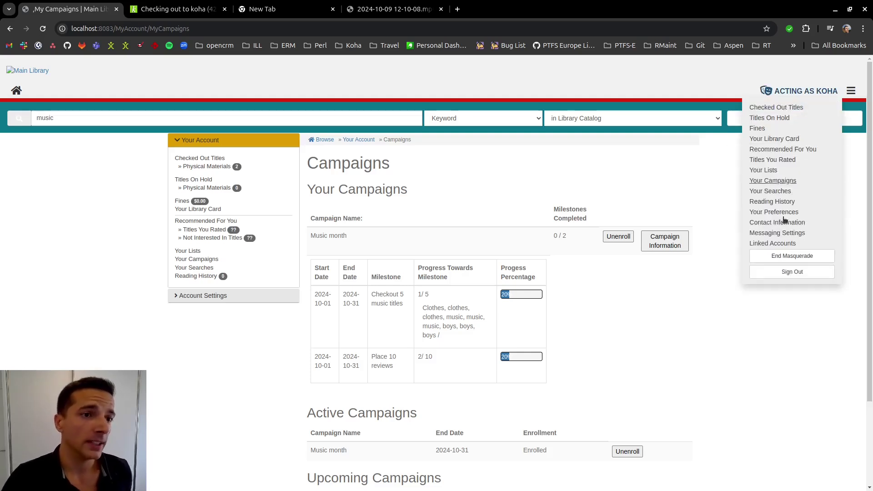
click(775, 255)
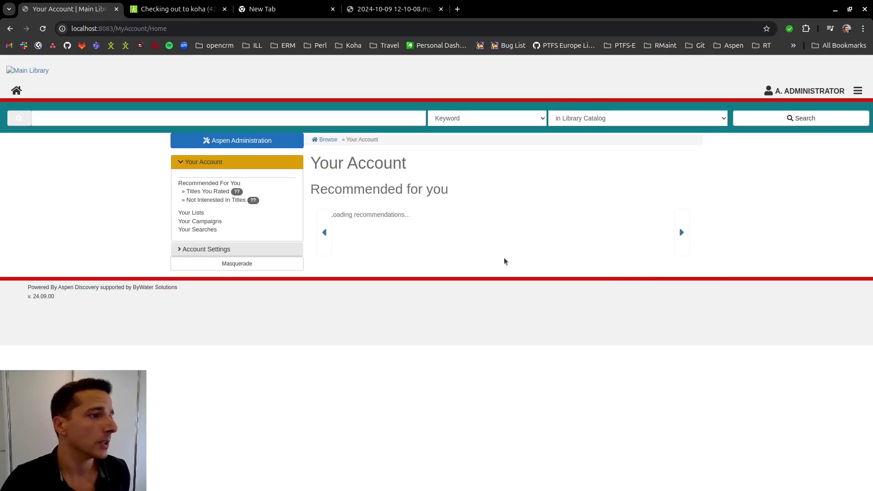
click(242, 143)
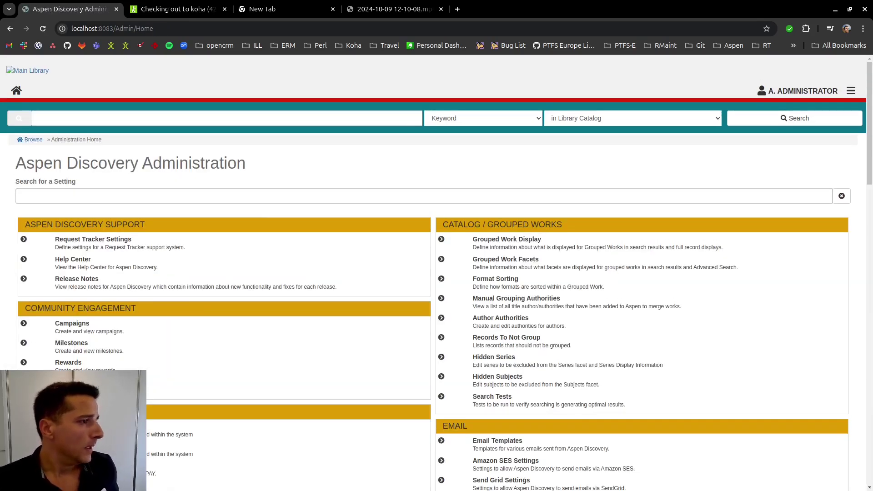
click(68, 382)
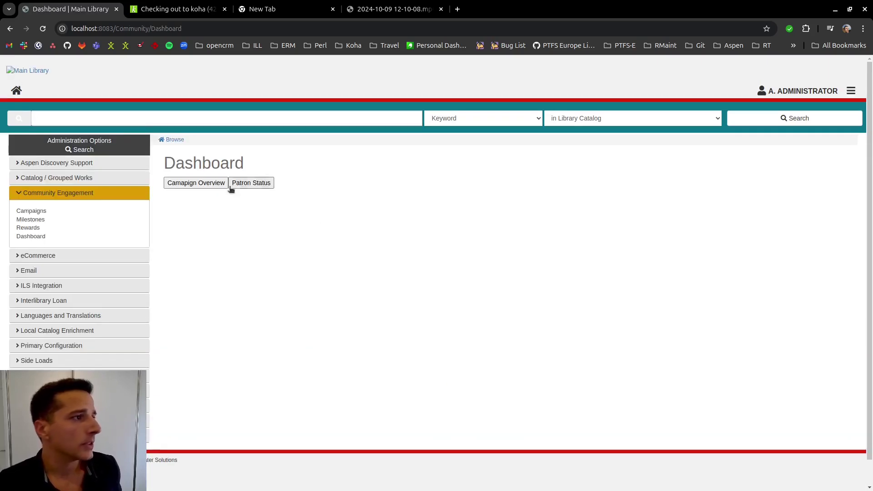
click(226, 184)
scroll(459, 245, down, 3)
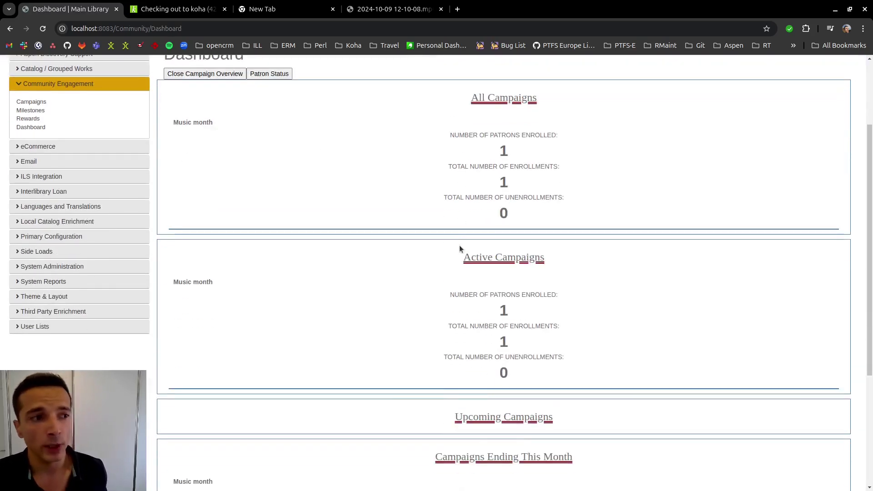